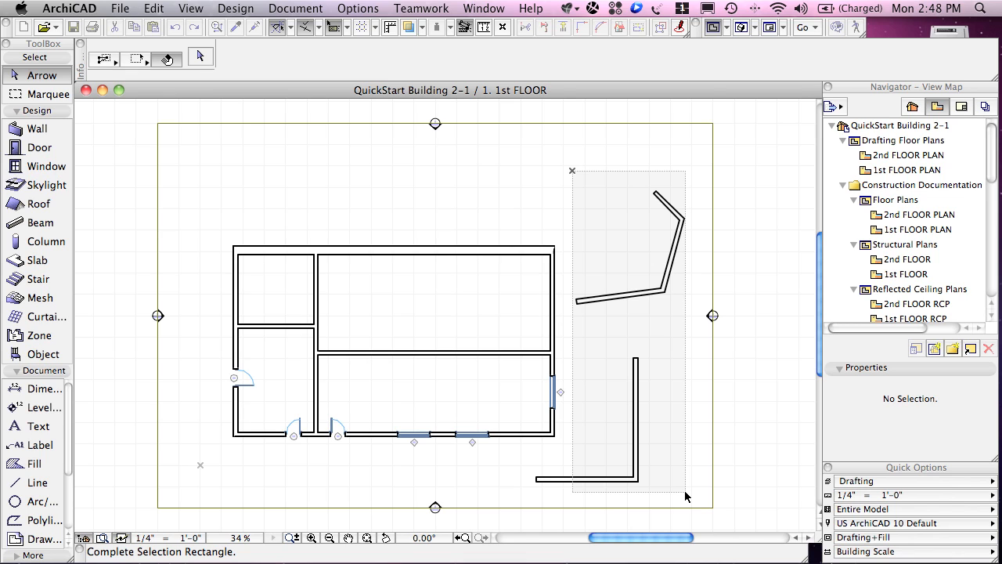
- Select the five loose walls right of the floor plan and delete them
left_click(684, 491)
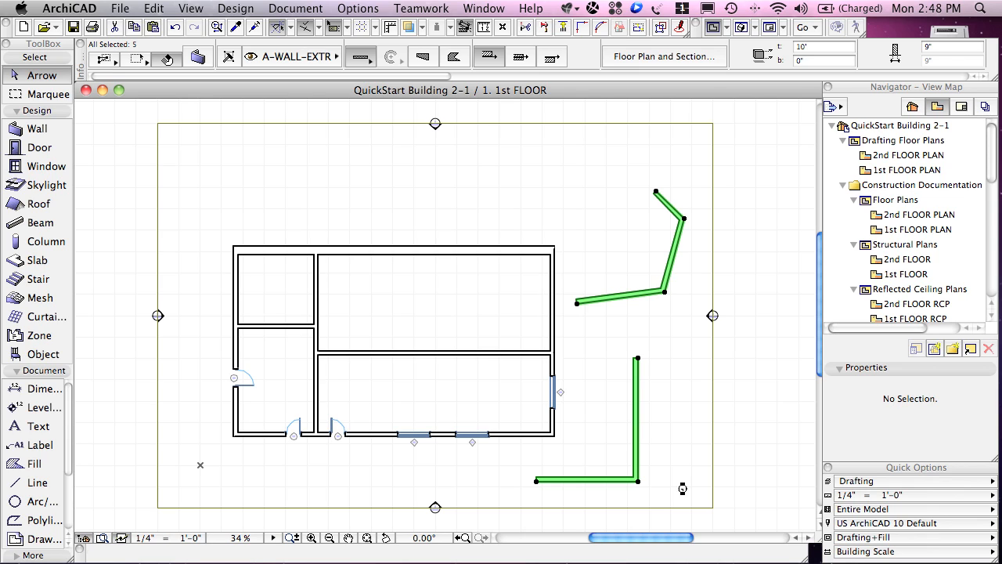
key("Delete")
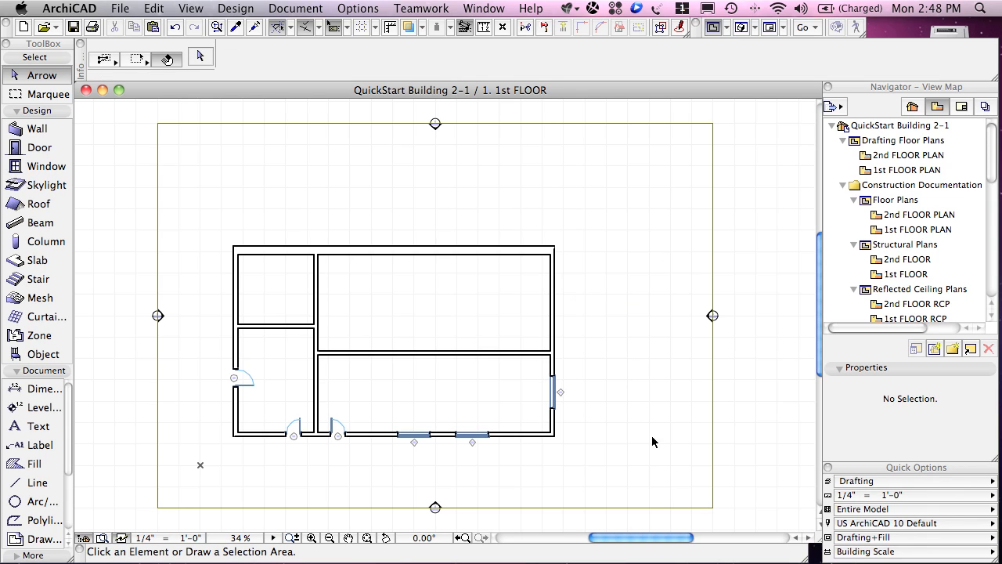
left_click(24, 133)
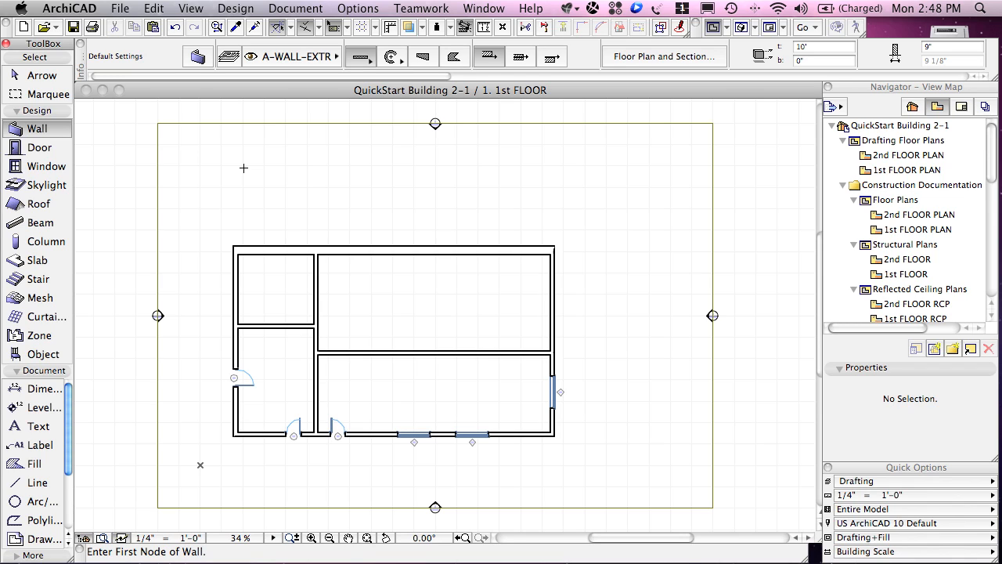
- Place the first wall node above the plan's upper-left corner and pull it right horizontally
left_click(243, 167)
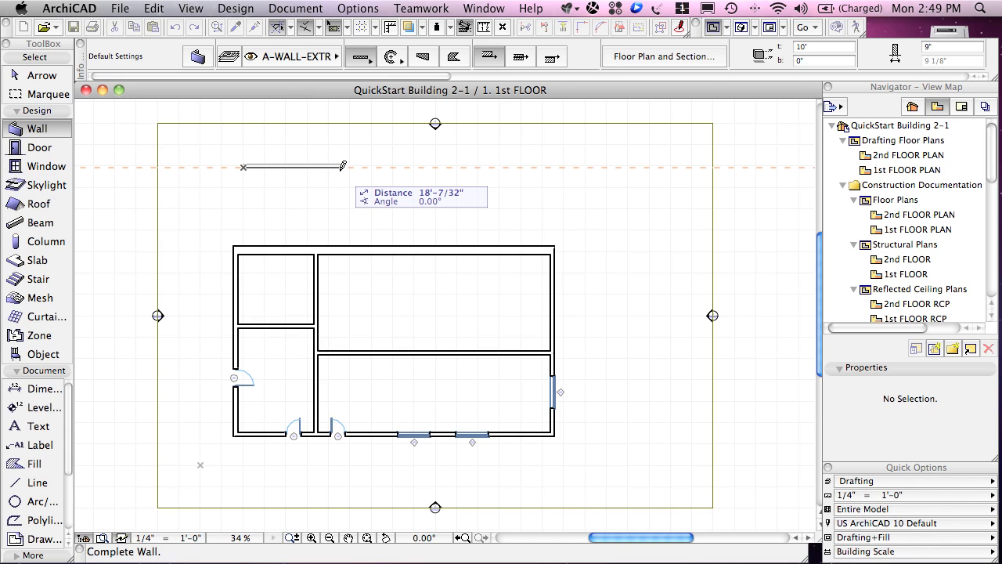
- Complete the first wall at 20 feet, then draw a 24'-6" wall just below it
type("20")
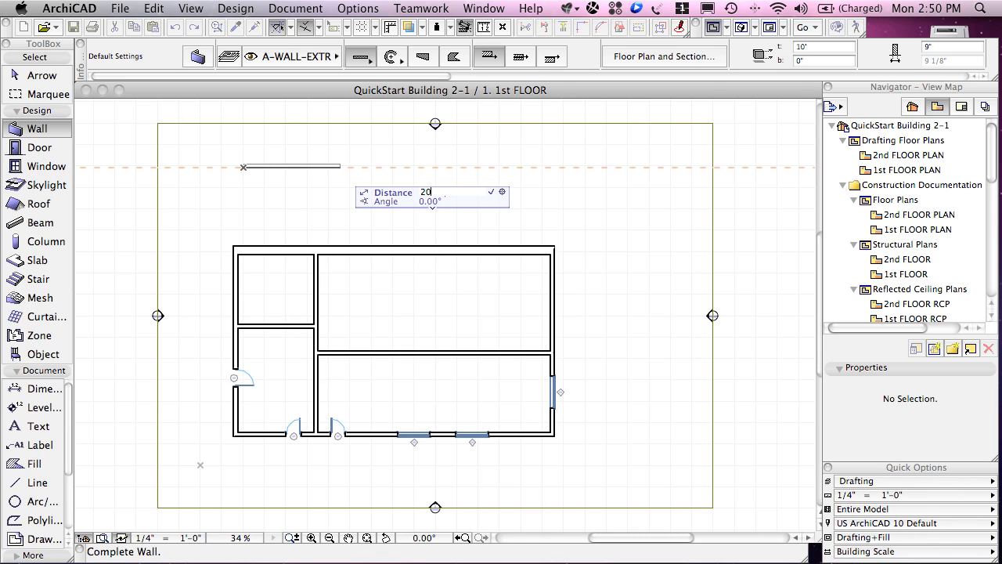
key("Return")
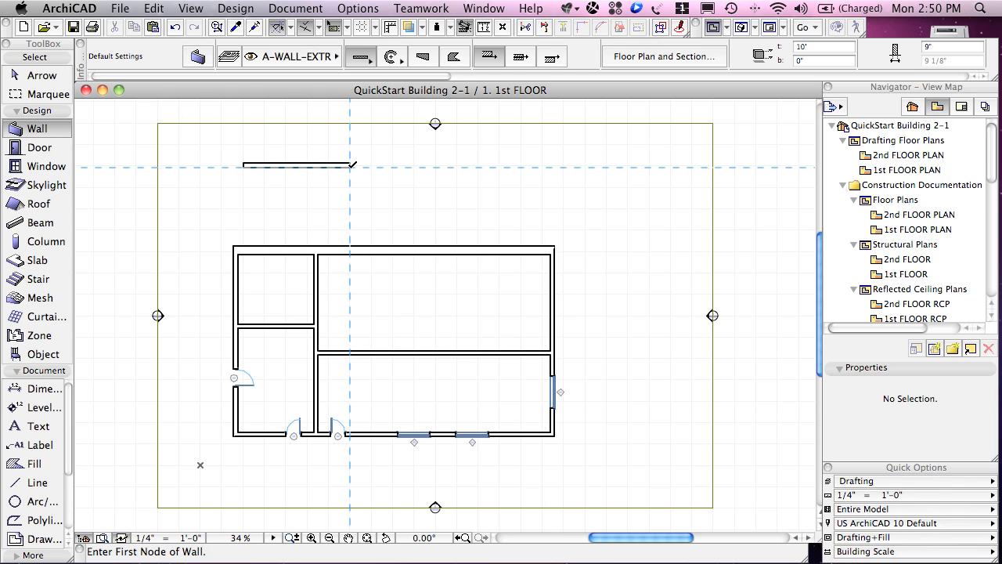
scroll(243, 189, "up", 1)
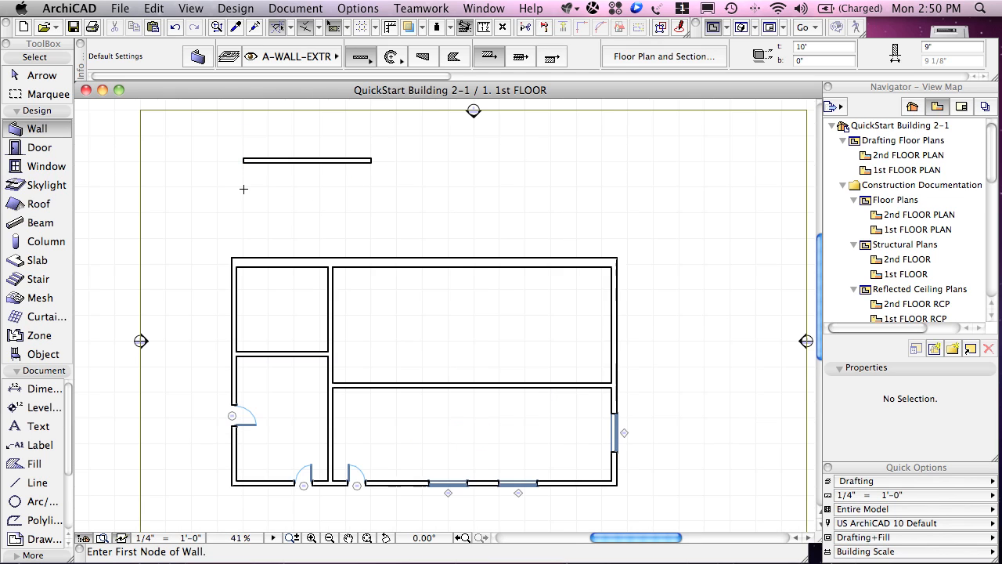
left_click(244, 188)
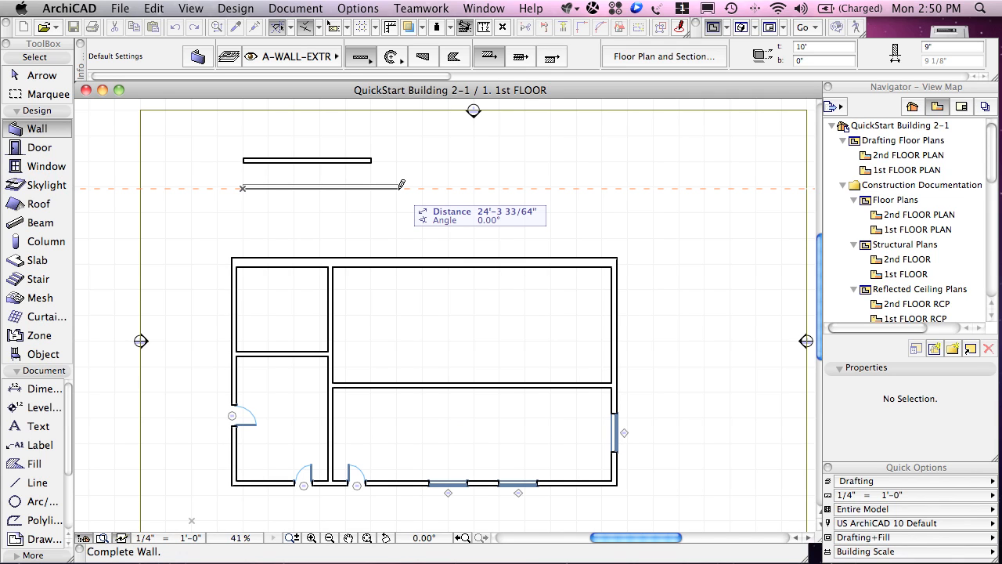
type("24")
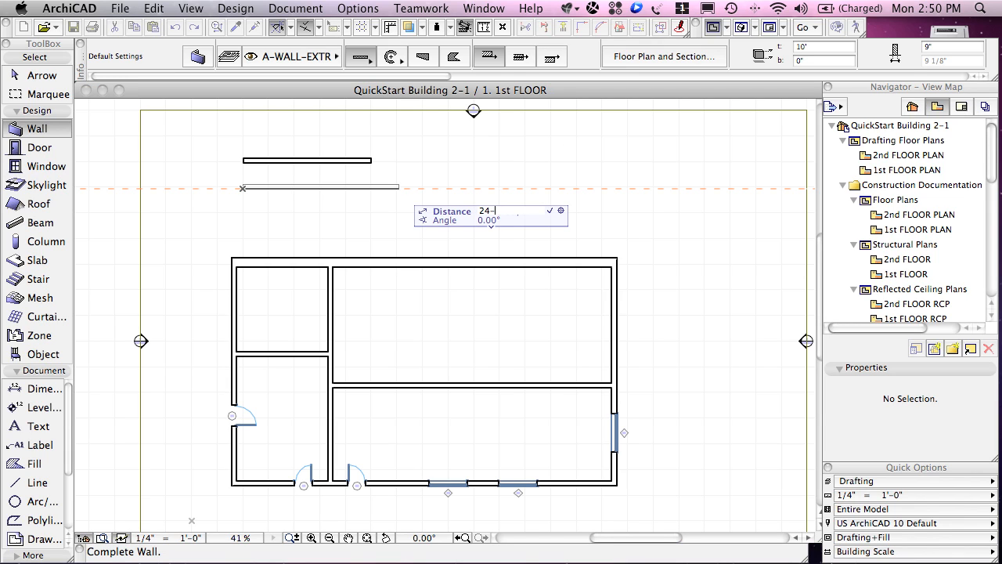
type("-6")
key("Return")
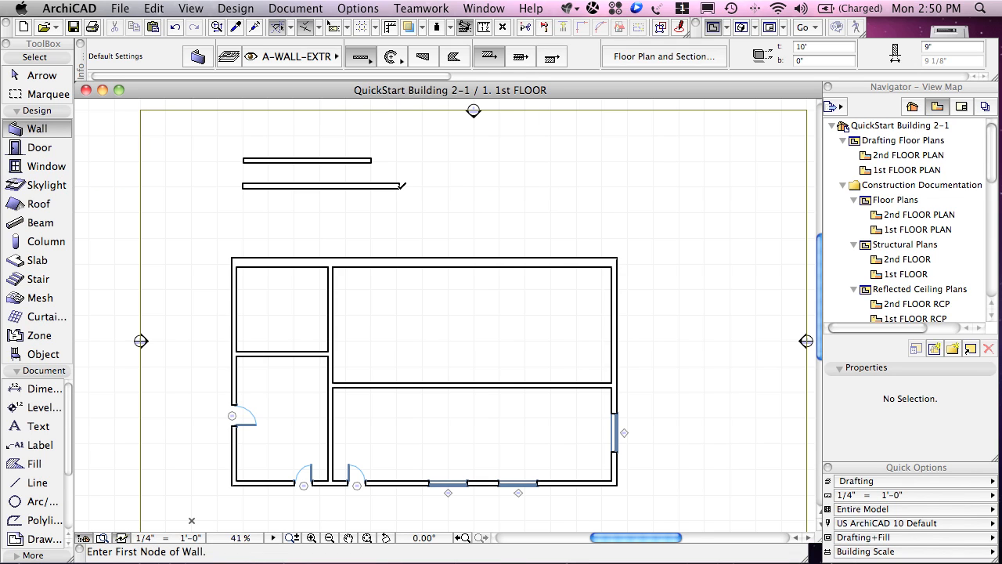
- Draw a third horizontal wall 28'-4 1/2" long below the second
left_click(244, 210)
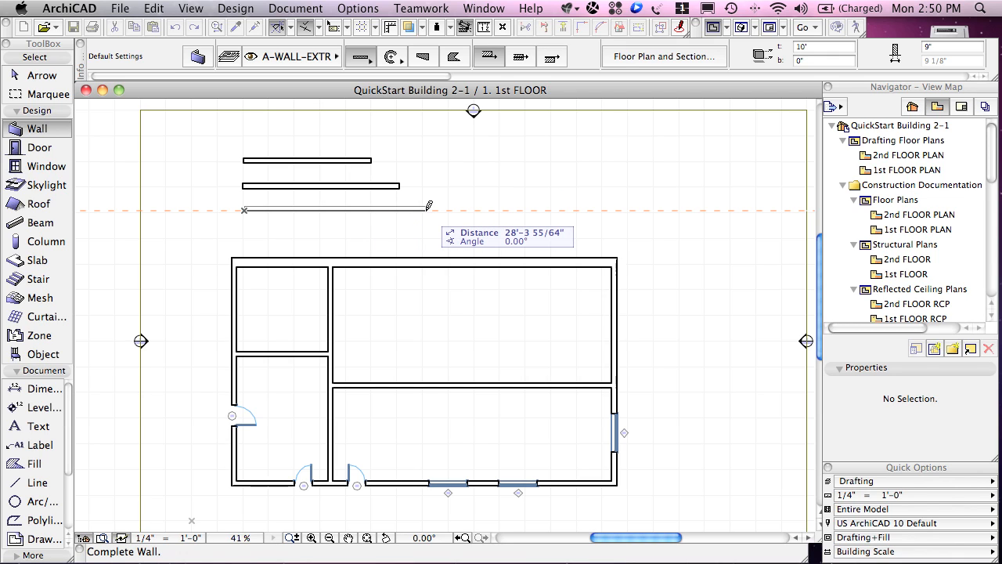
type("2")
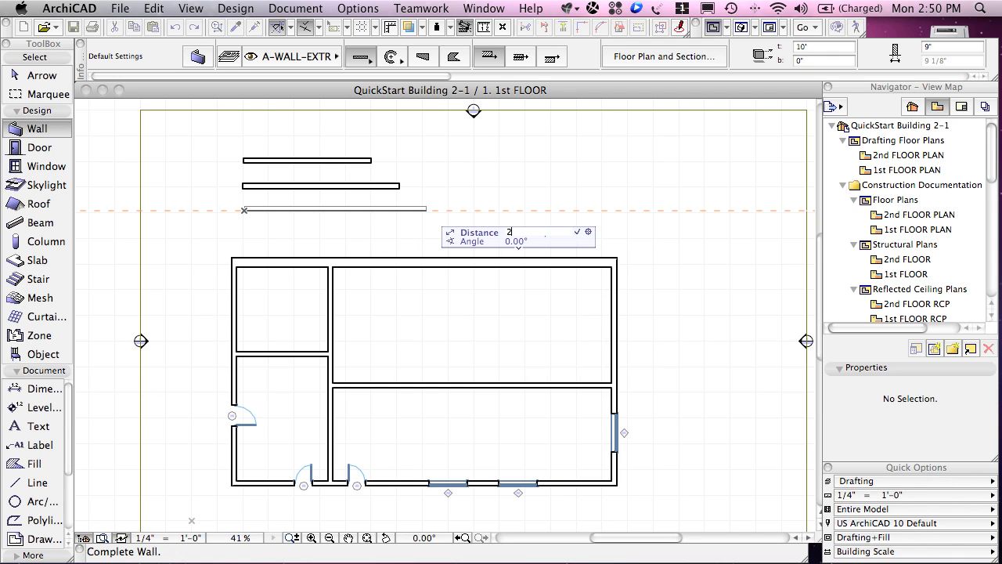
type("8'4")
type("1/2")
key("Return")
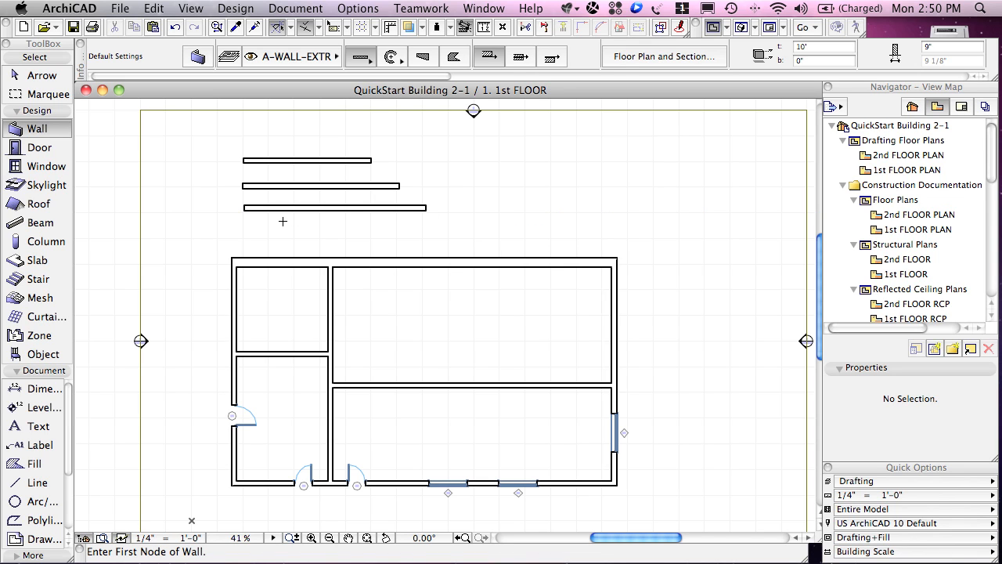
- Draw a fourth horizontal wall 31'-5 1/2" long below the third
left_click(245, 226)
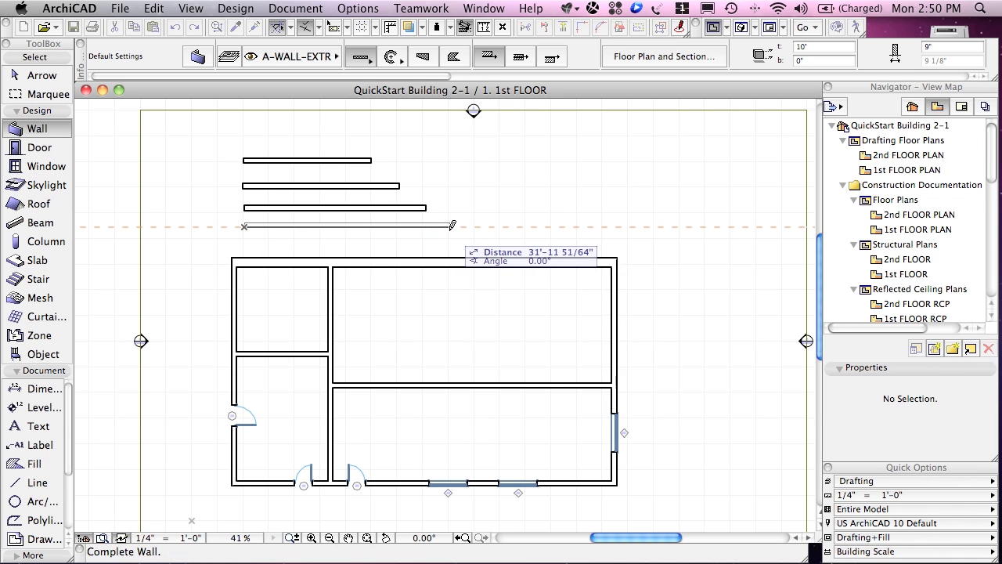
type("3")
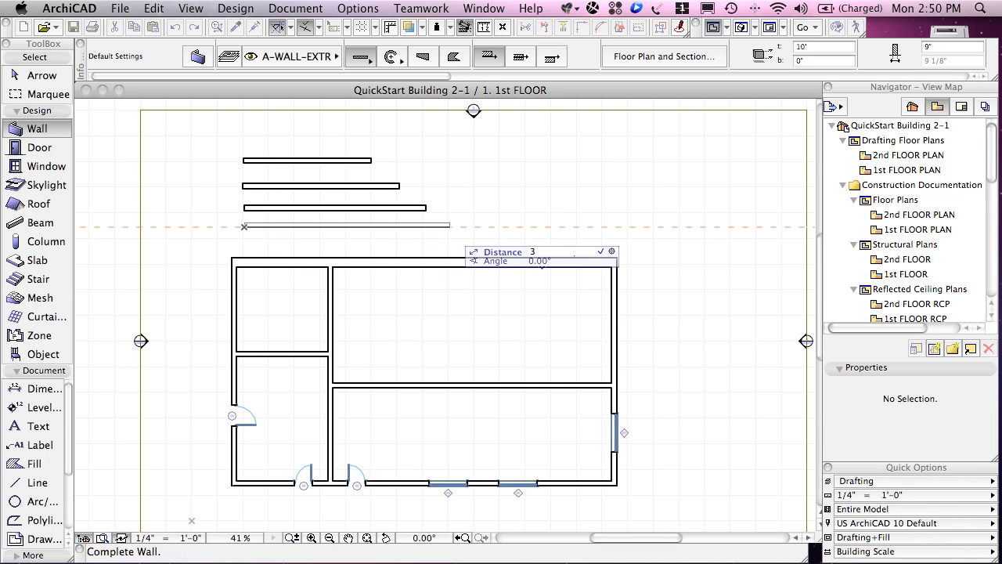
type("1'5.5")
key("Return")
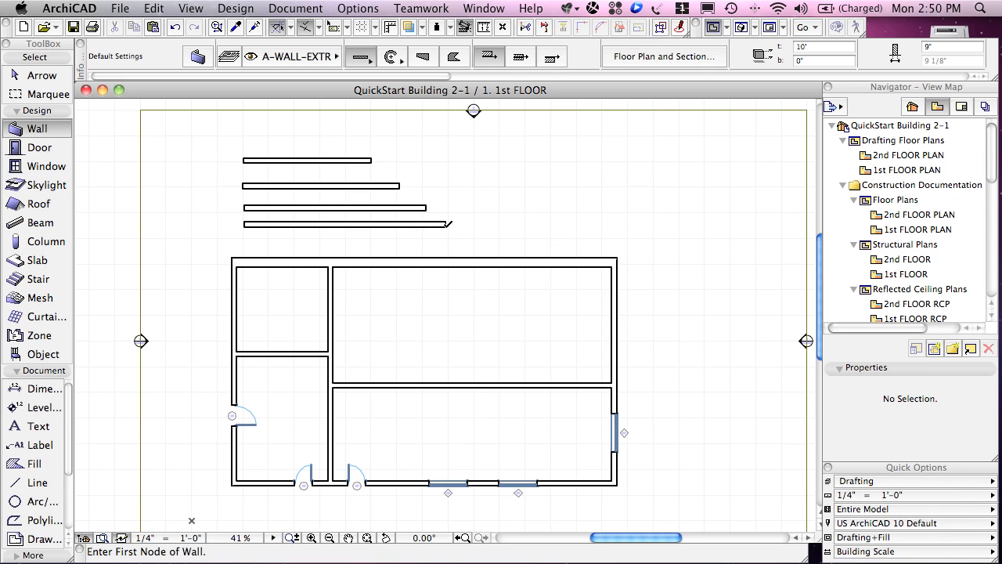
left_click(483, 27)
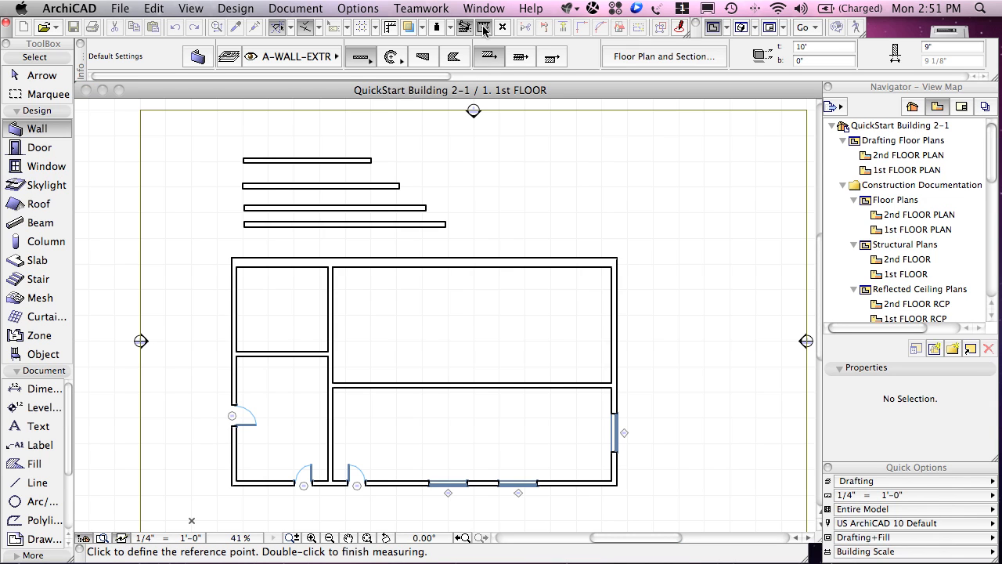
left_click(243, 163)
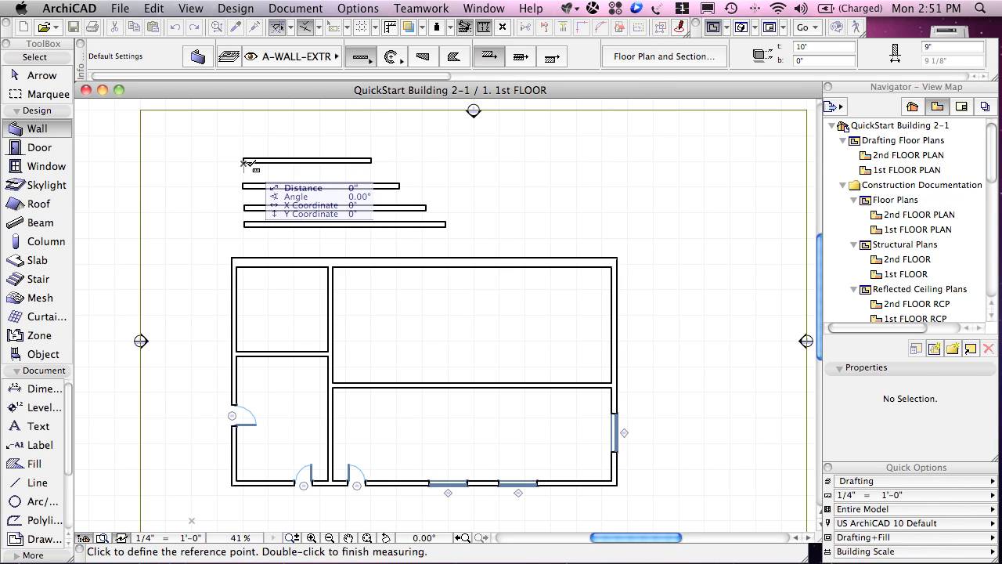
double_click(371, 162)
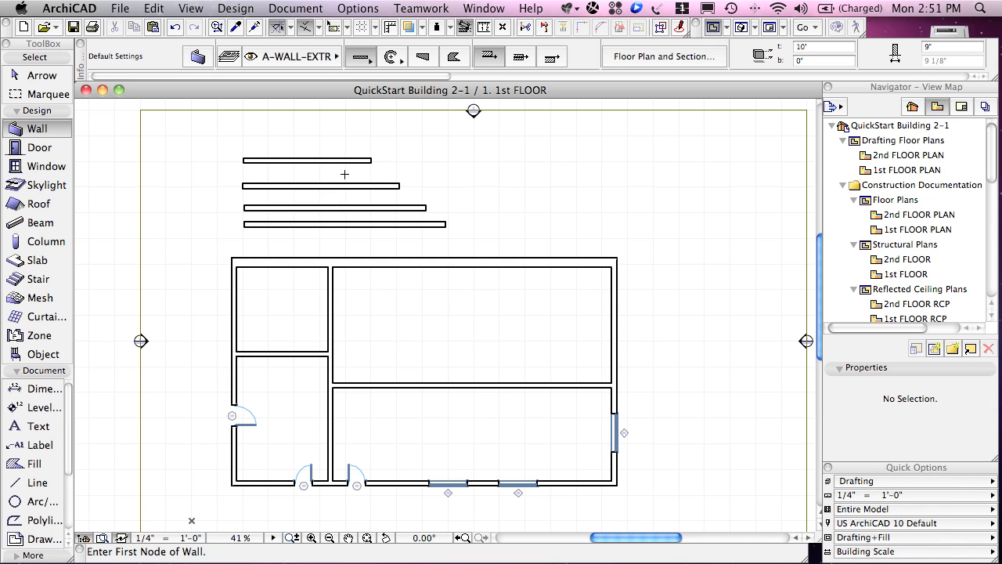
key("m")
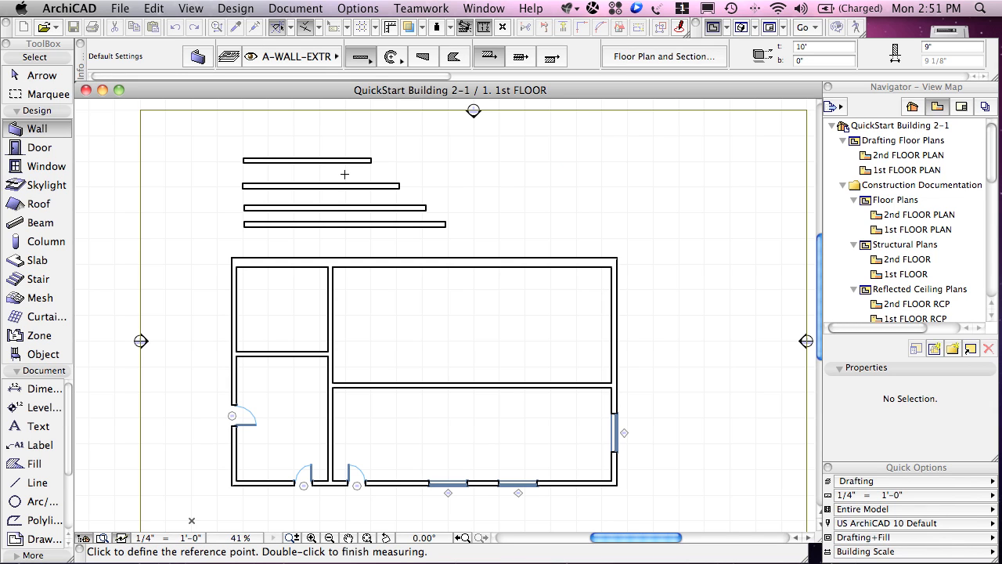
left_click(243, 186)
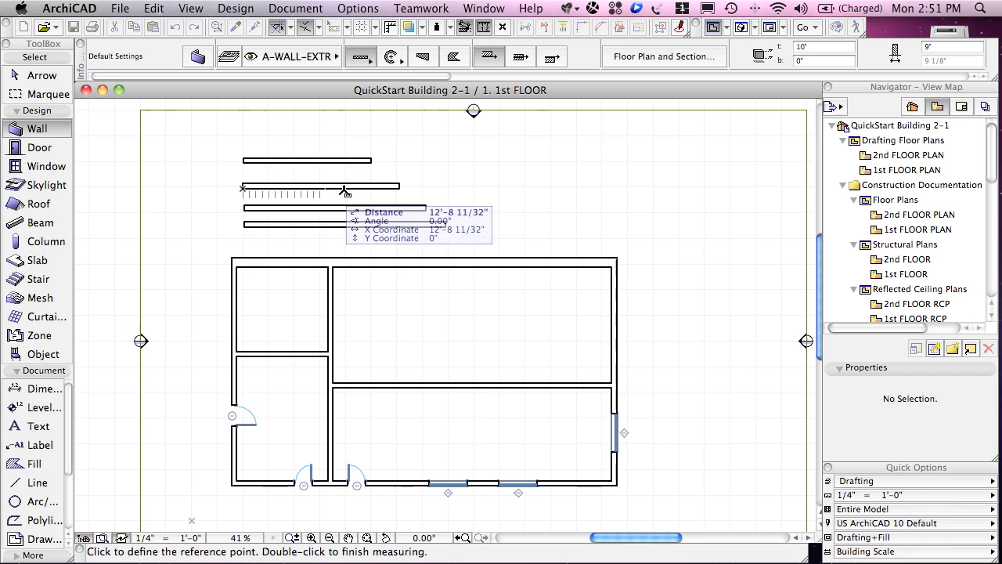
double_click(401, 187)
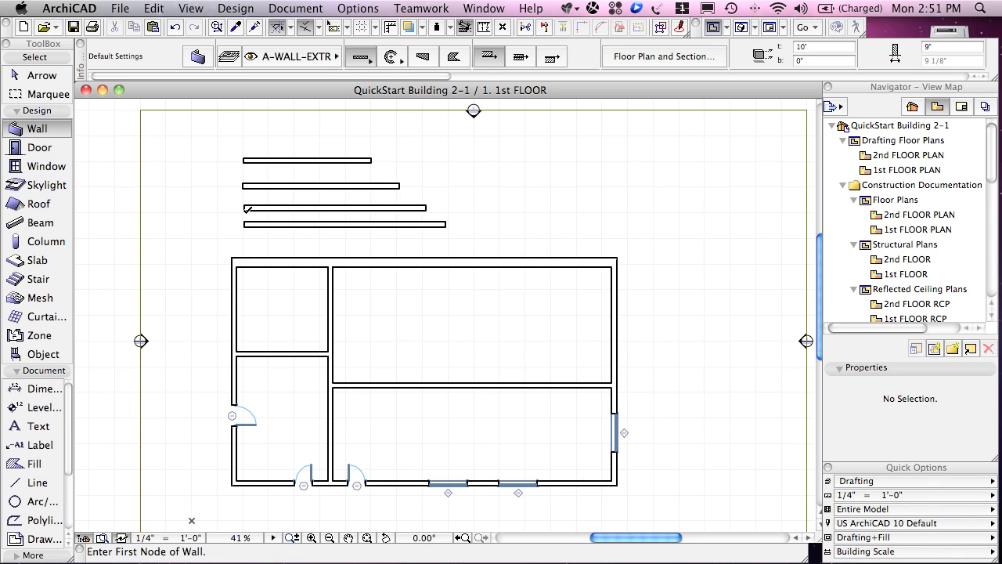
key("m")
left_click(245, 209)
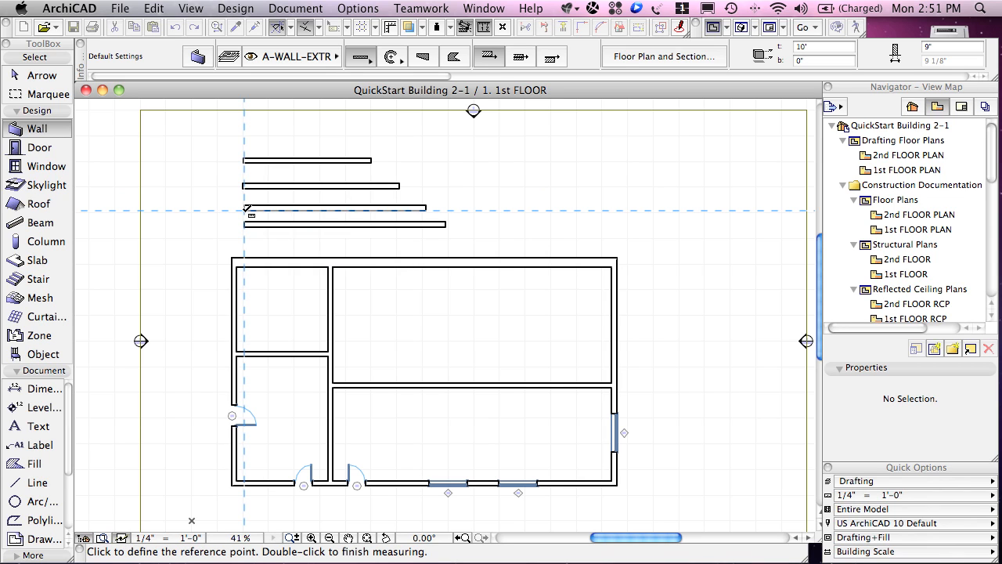
double_click(426, 208)
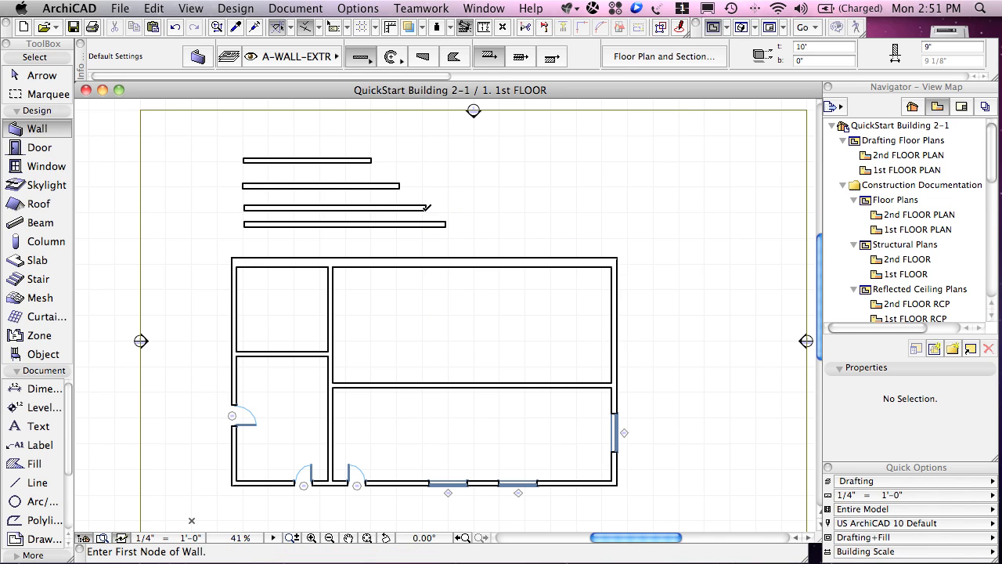
key("m")
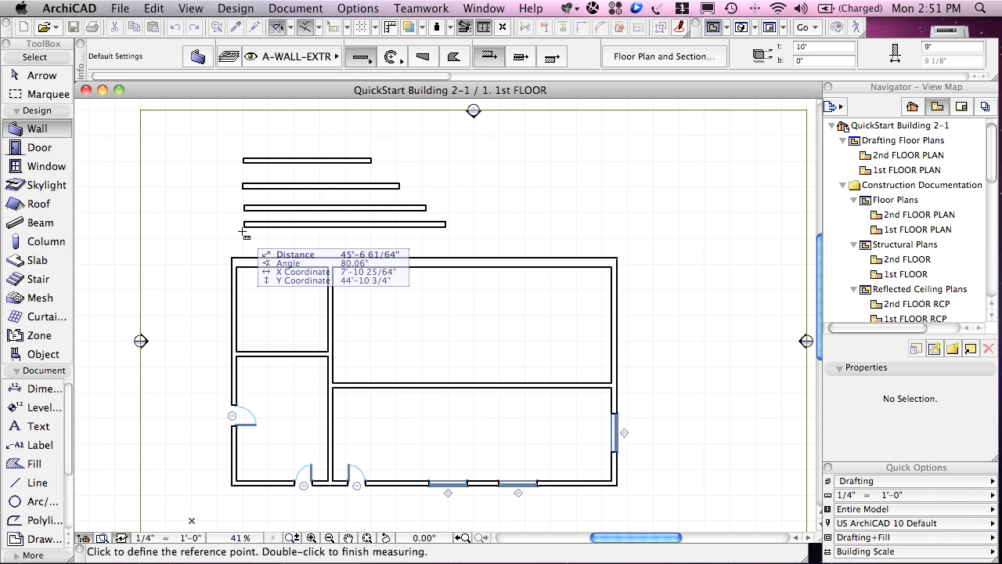
left_click(244, 226)
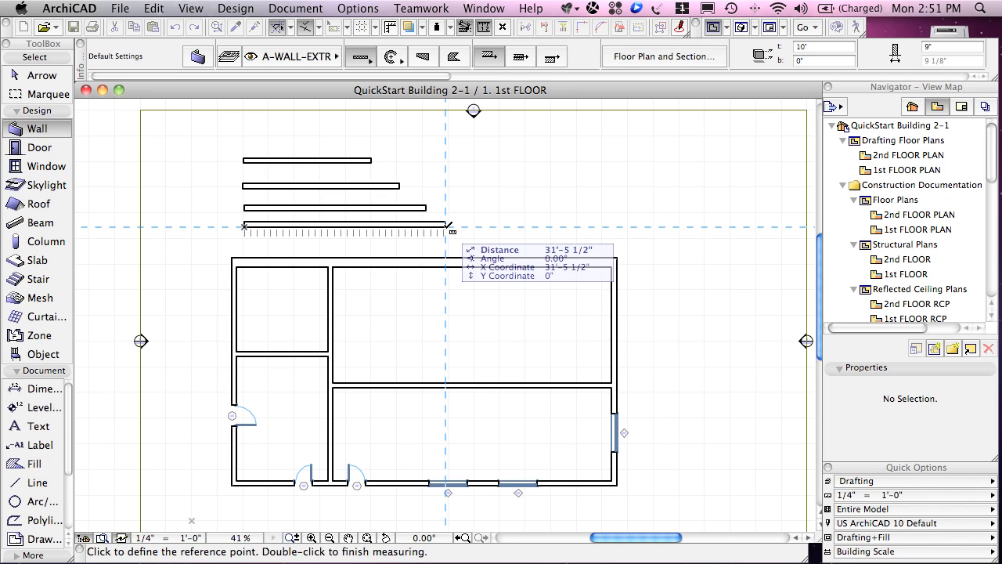
double_click(448, 225)
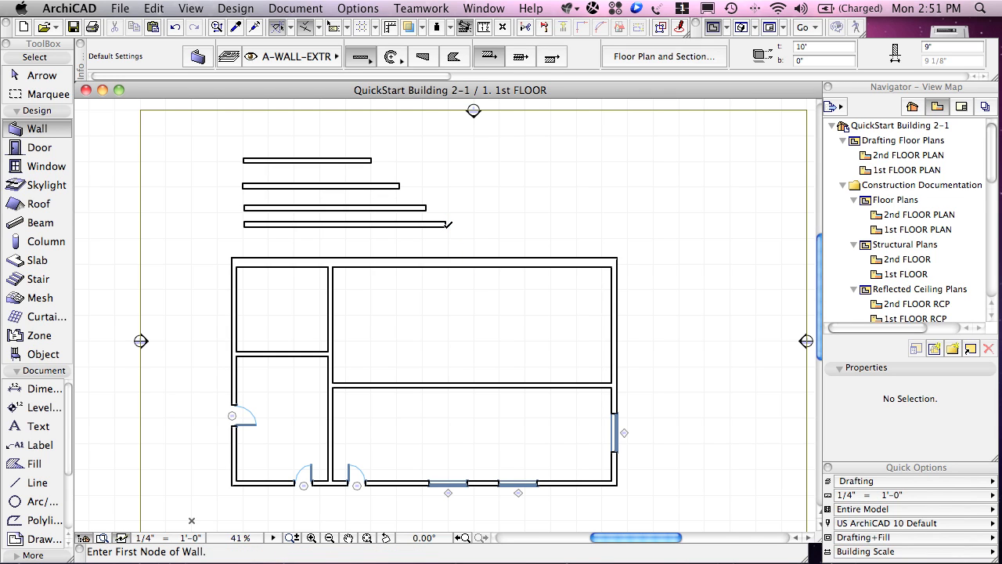
- Set Working Units to meter with 3 decimals, then start a wall right of the top walls
left_click(357, 9)
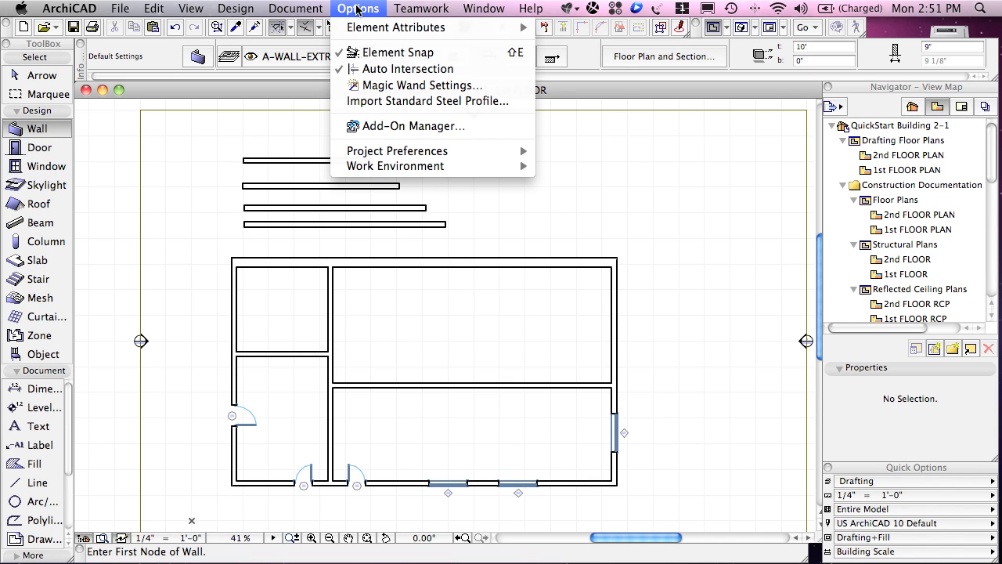
mouse_move(373, 150)
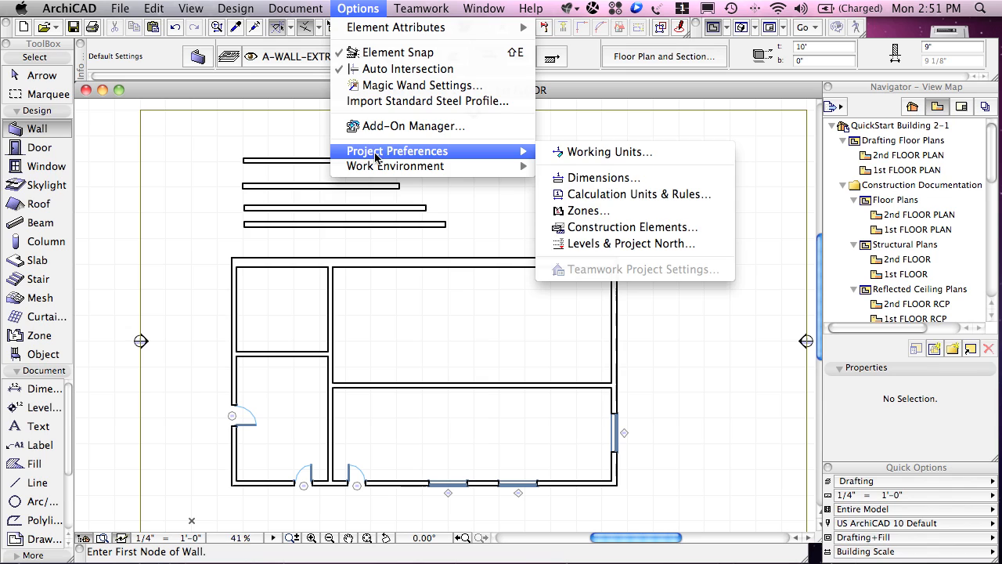
left_click(587, 152)
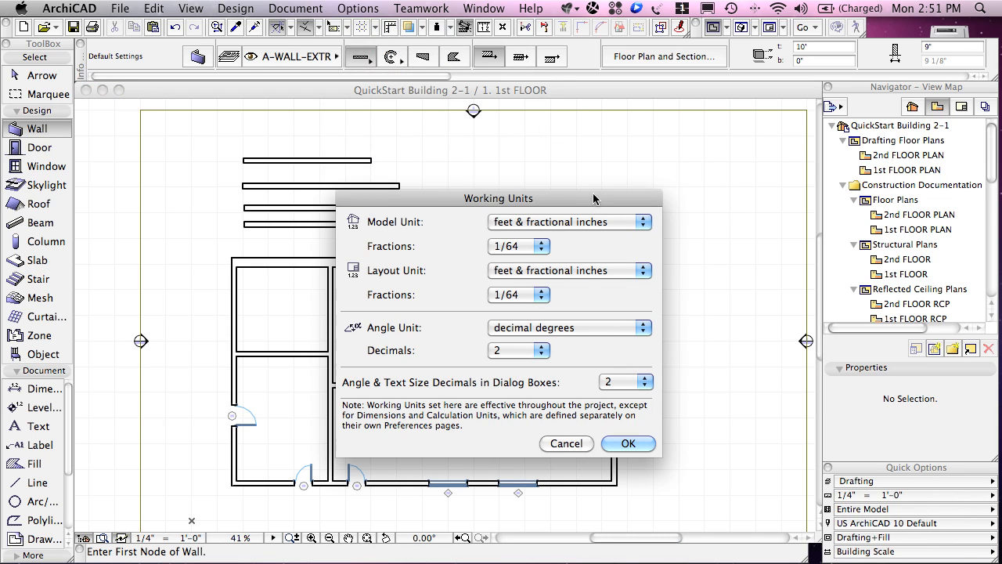
left_click(536, 224)
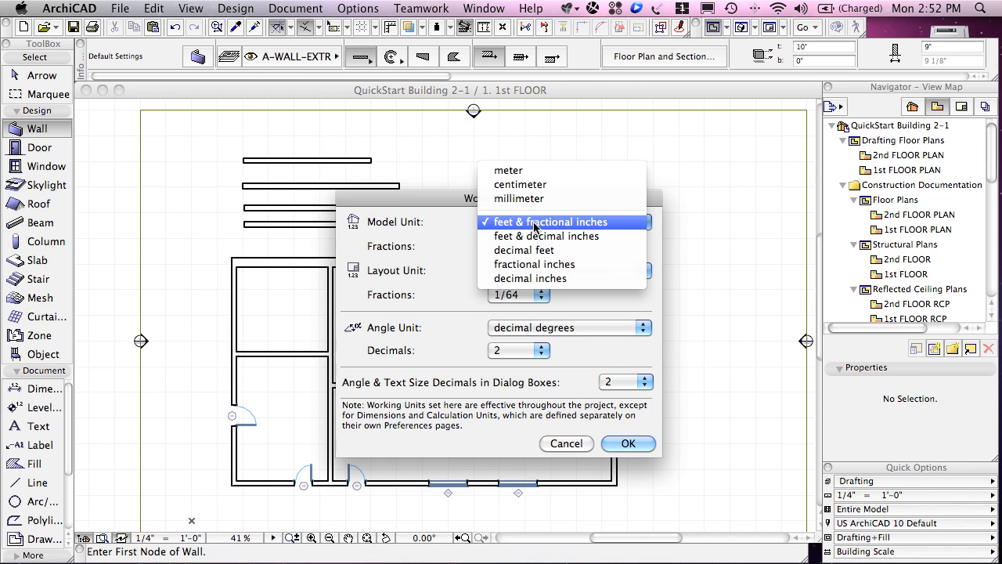
left_click(529, 172)
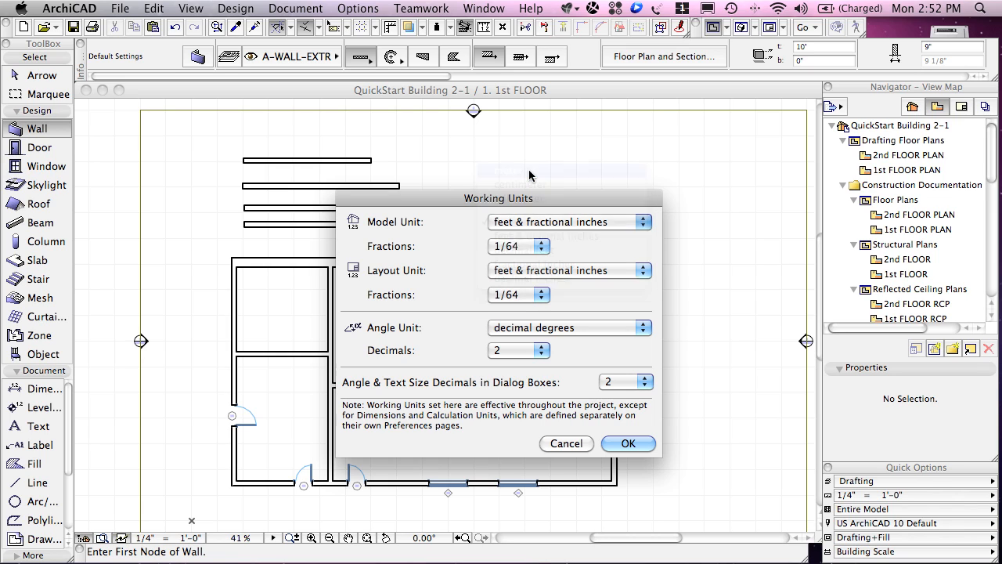
left_click(533, 245)
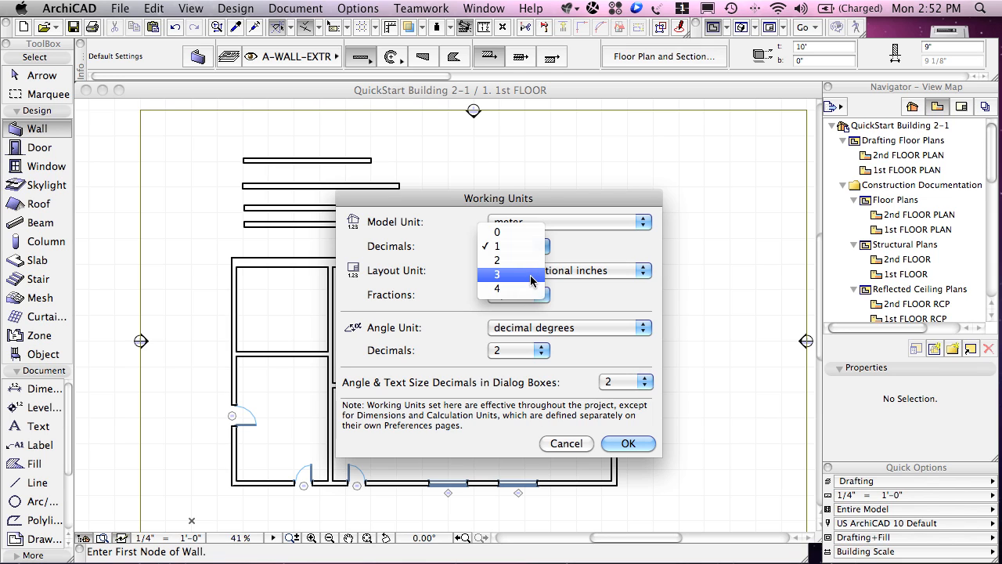
left_click(531, 276)
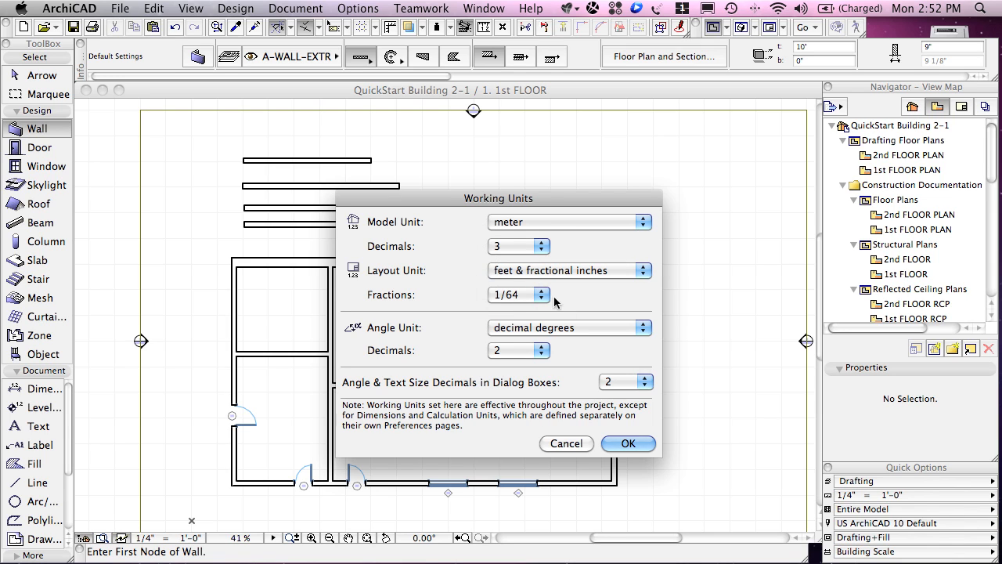
left_click(623, 443)
left_click(461, 169)
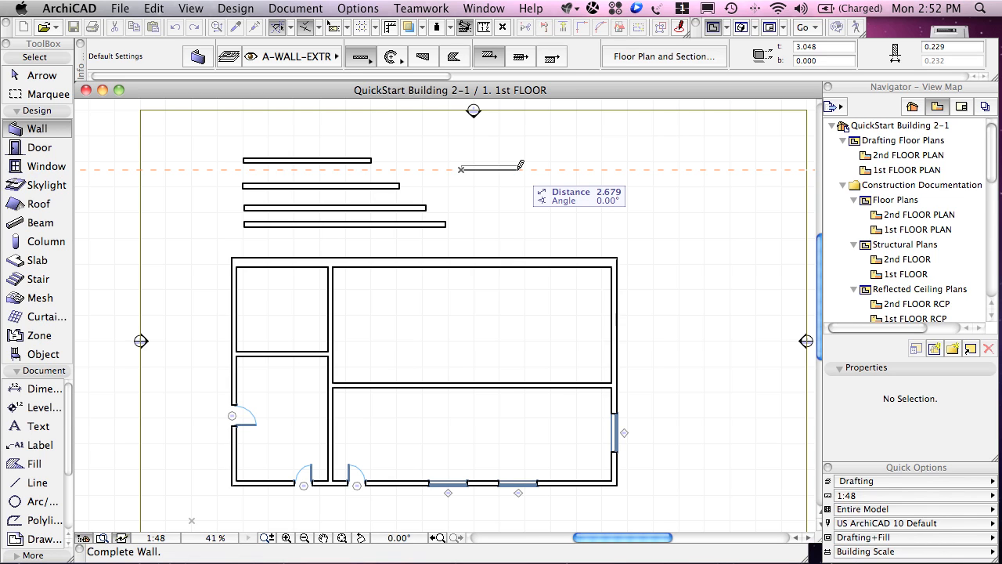
- Complete the new wall at a typed length of 3000, giving 3 m
type("3")
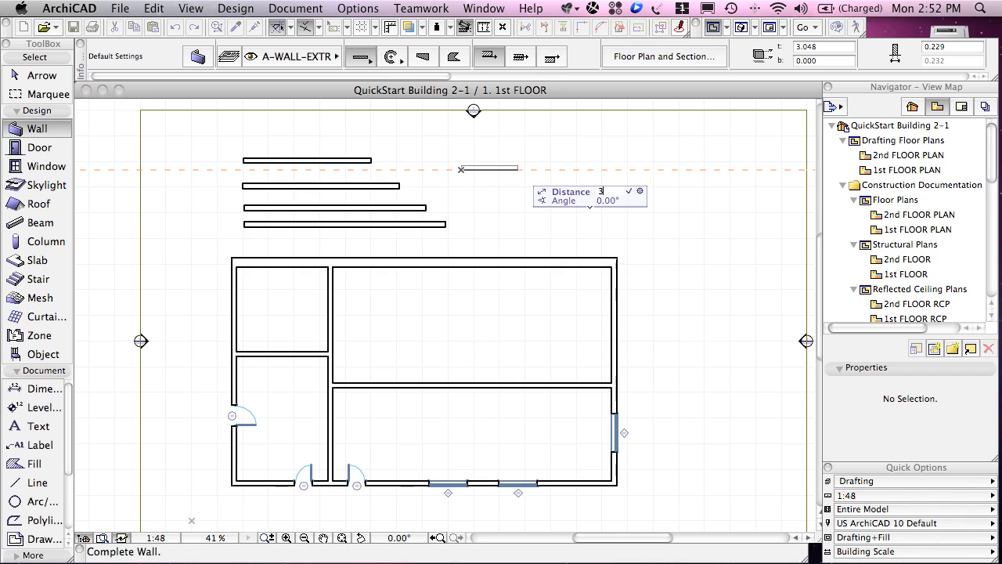
type("000")
key("Return")
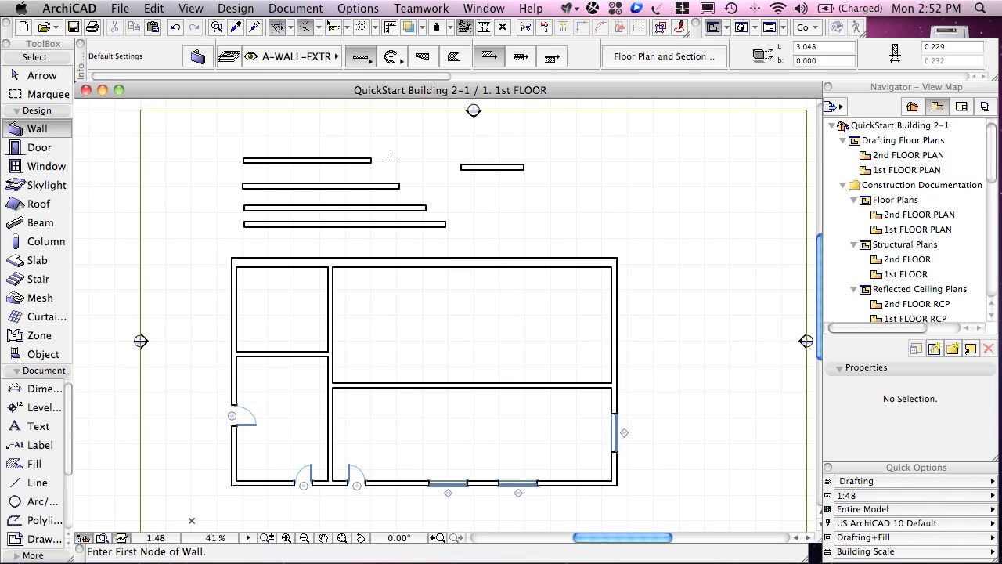
left_click(484, 27)
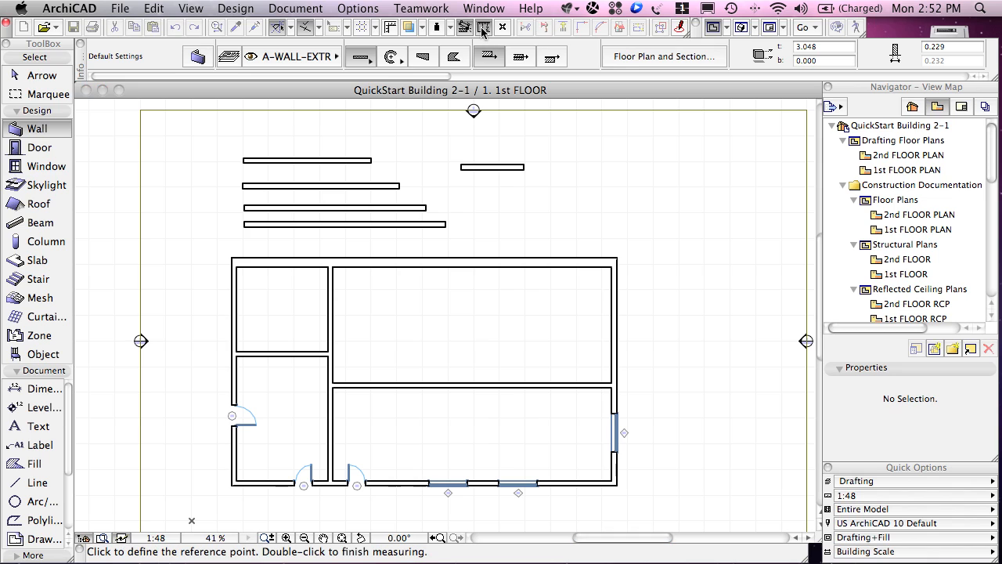
left_click(243, 163)
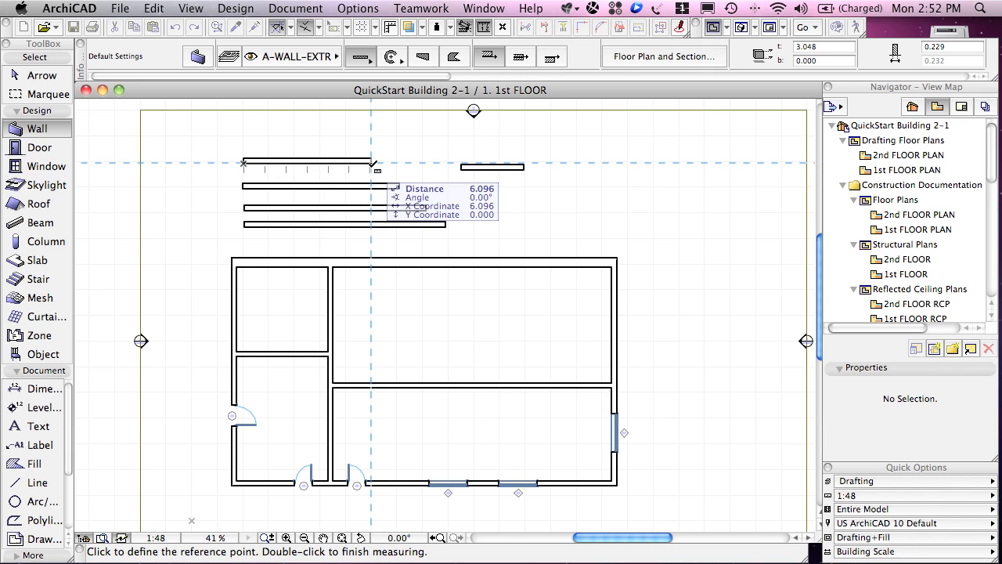
key("Escape")
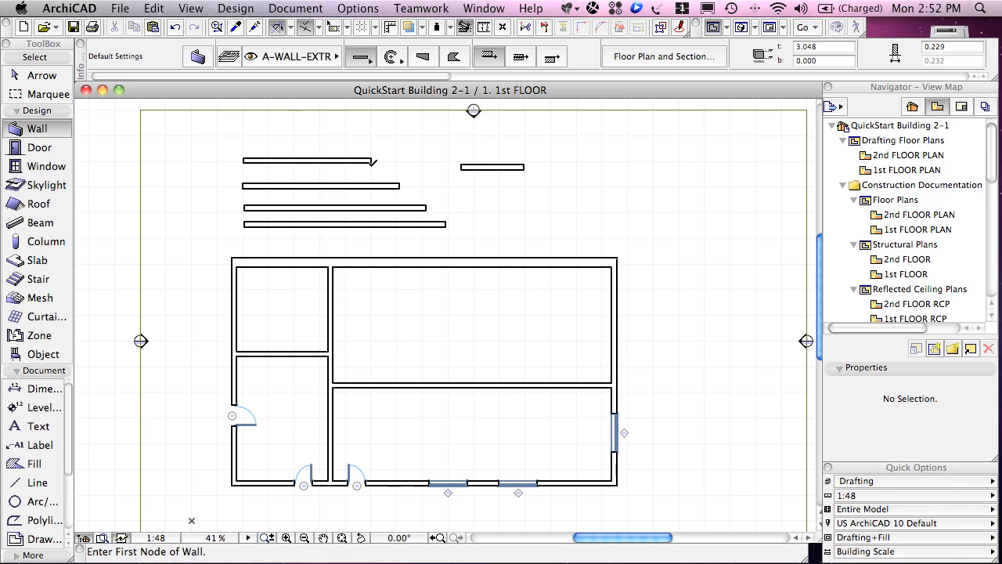
- Change the Working Units model unit back to feet & fractional inches
left_click(362, 9)
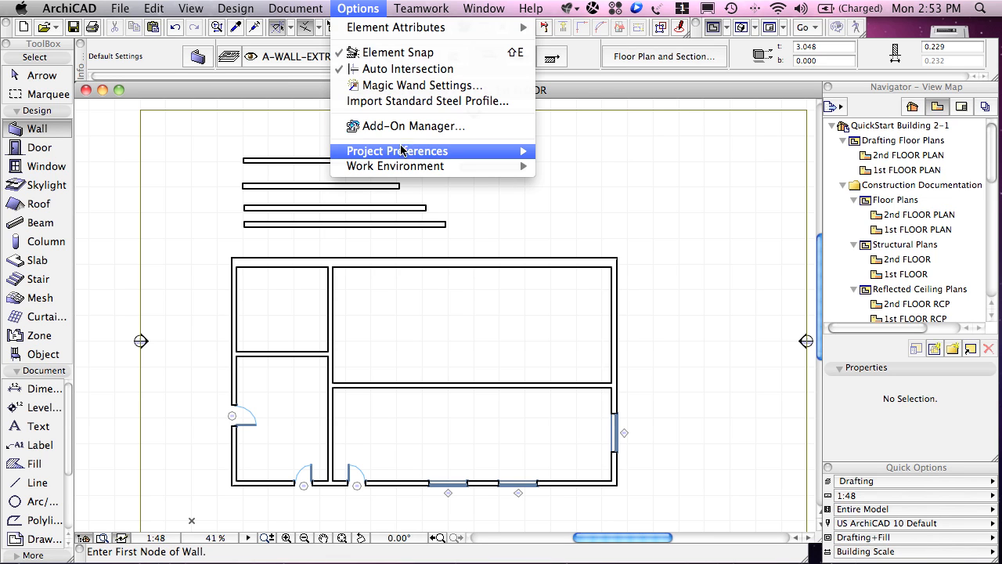
mouse_move(404, 152)
left_click(572, 157)
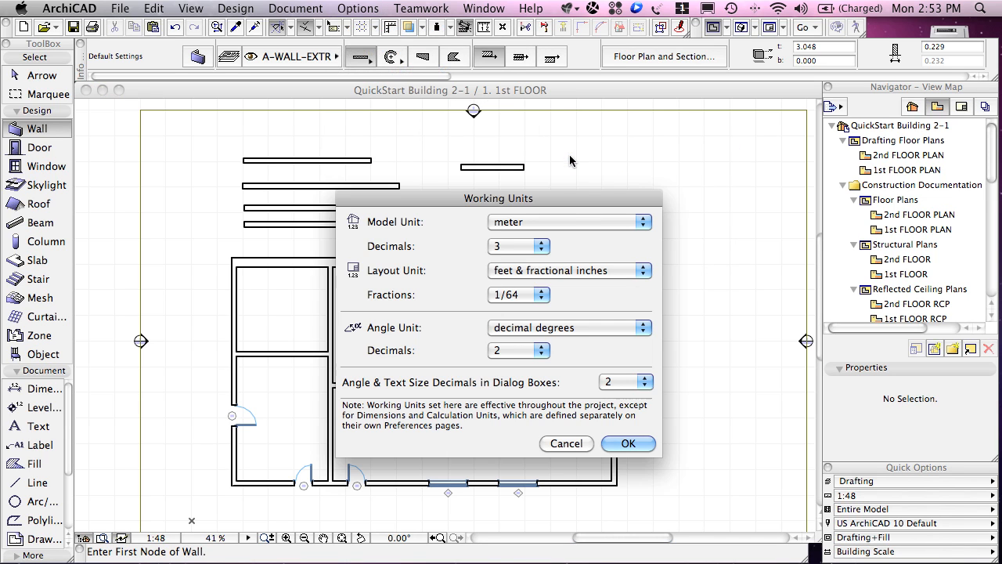
left_click(566, 222)
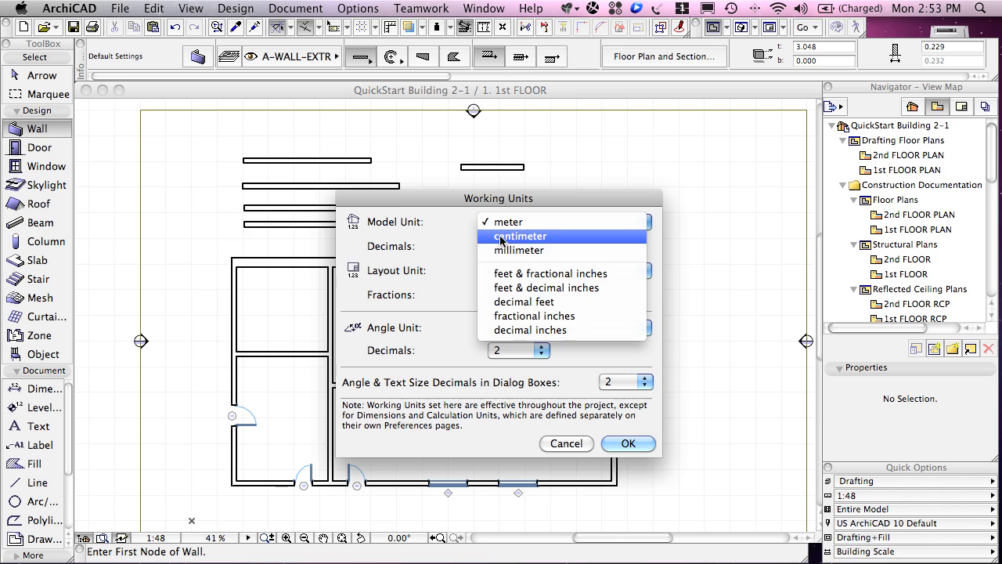
left_click(452, 241)
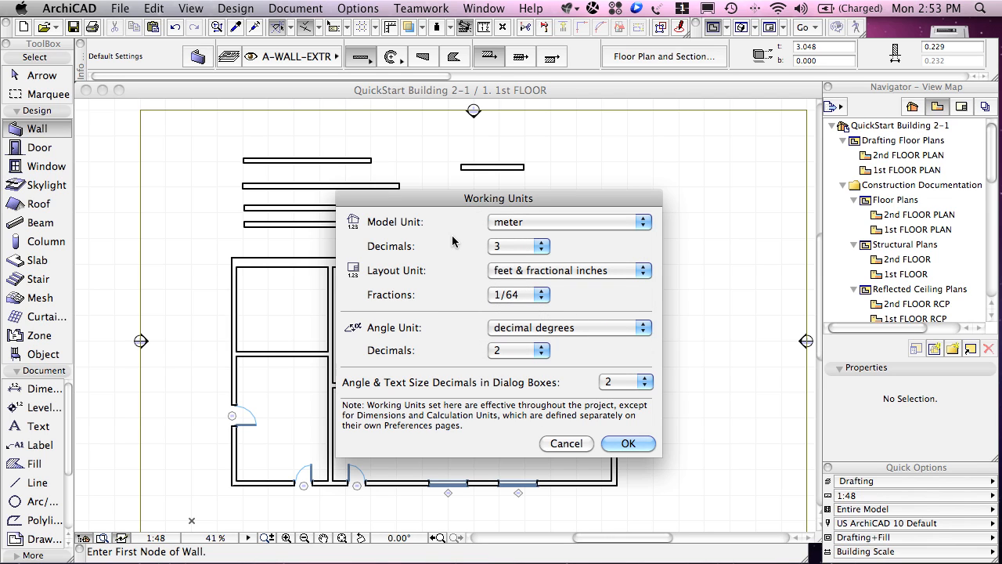
left_click(516, 223)
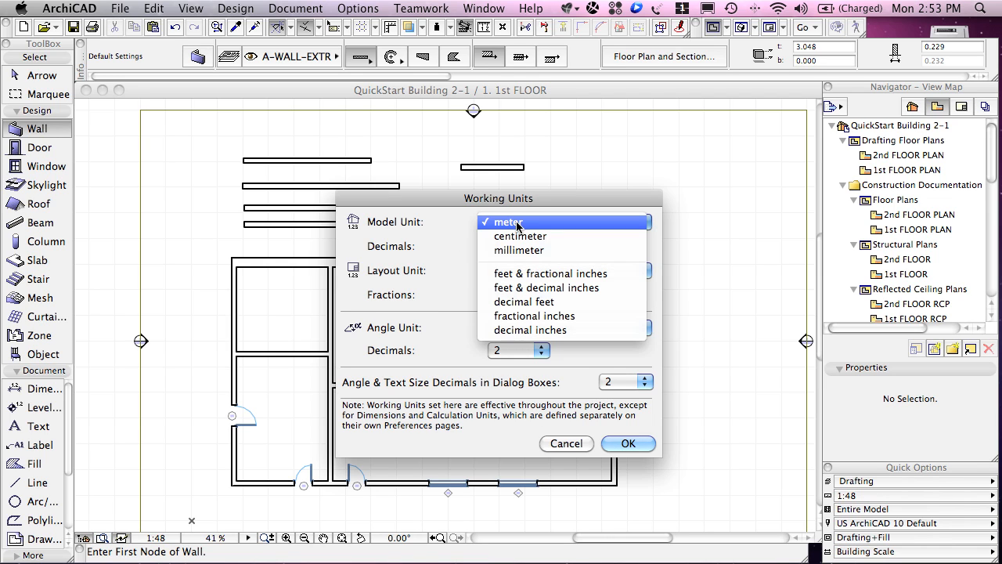
left_click(542, 273)
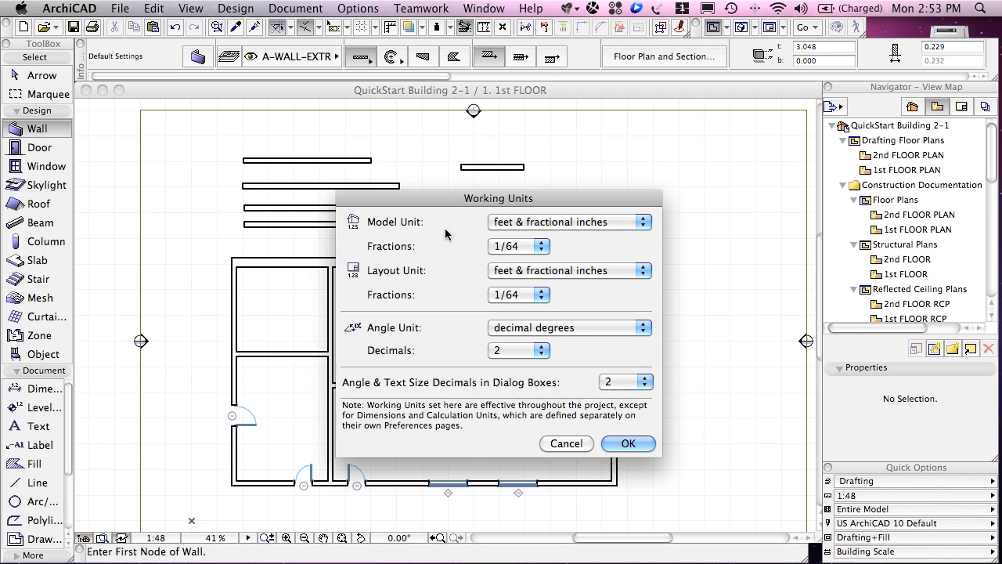
left_click(627, 444)
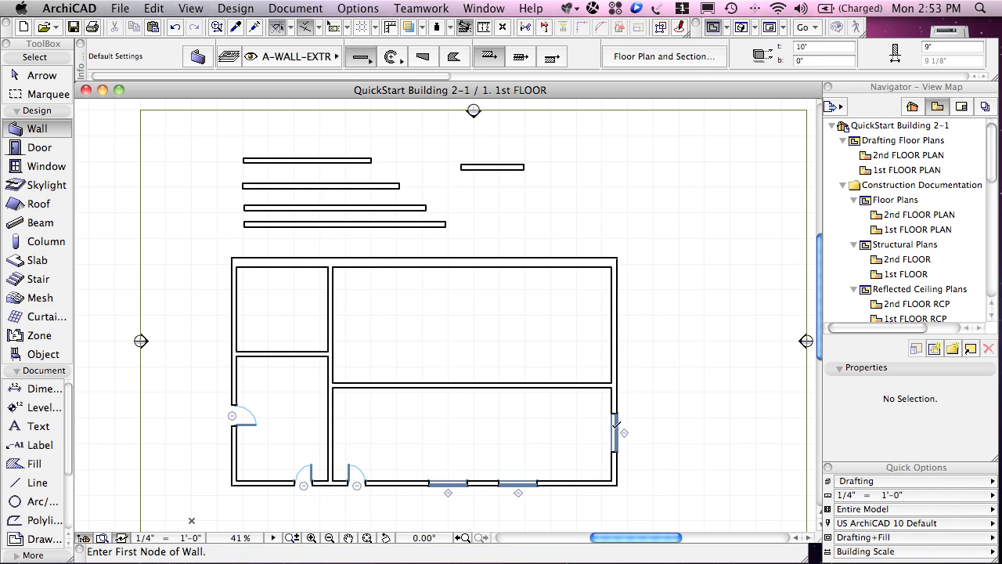
left_click(368, 7)
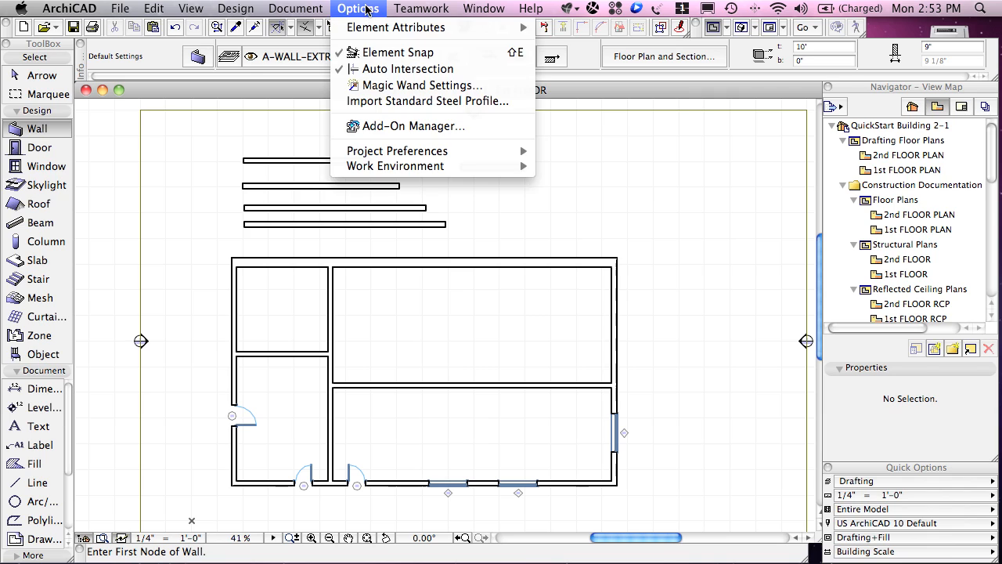
mouse_move(408, 157)
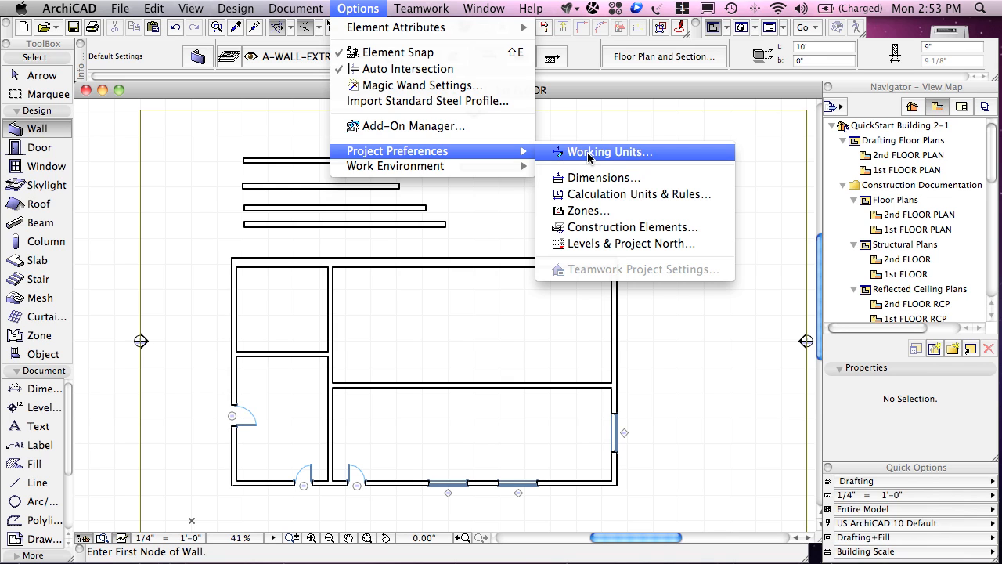
left_click(588, 153)
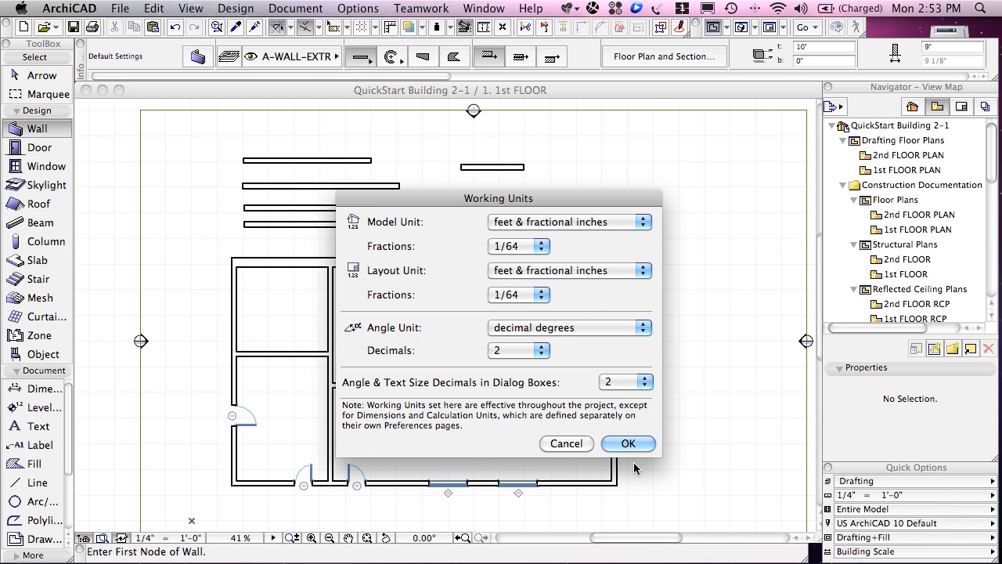
left_click(628, 444)
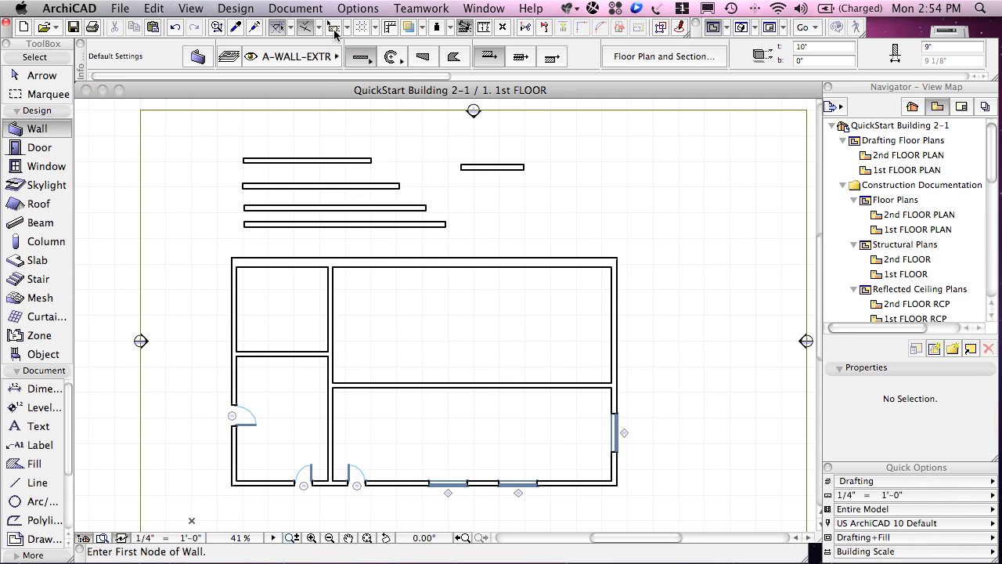
- Draw a 15' horizontal wall starting above the top wall
left_click(249, 135)
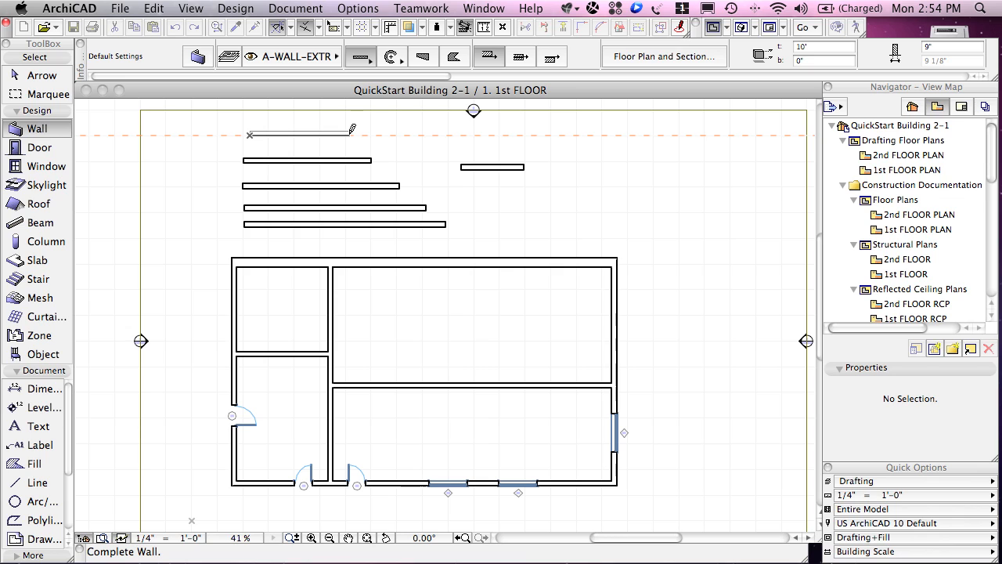
scroll(353, 129, "up", 2)
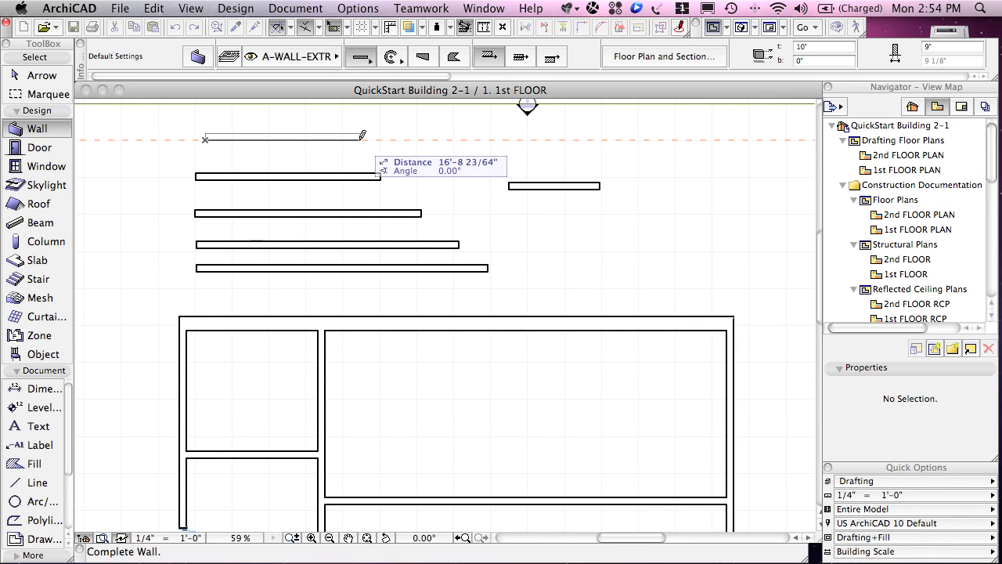
type("1")
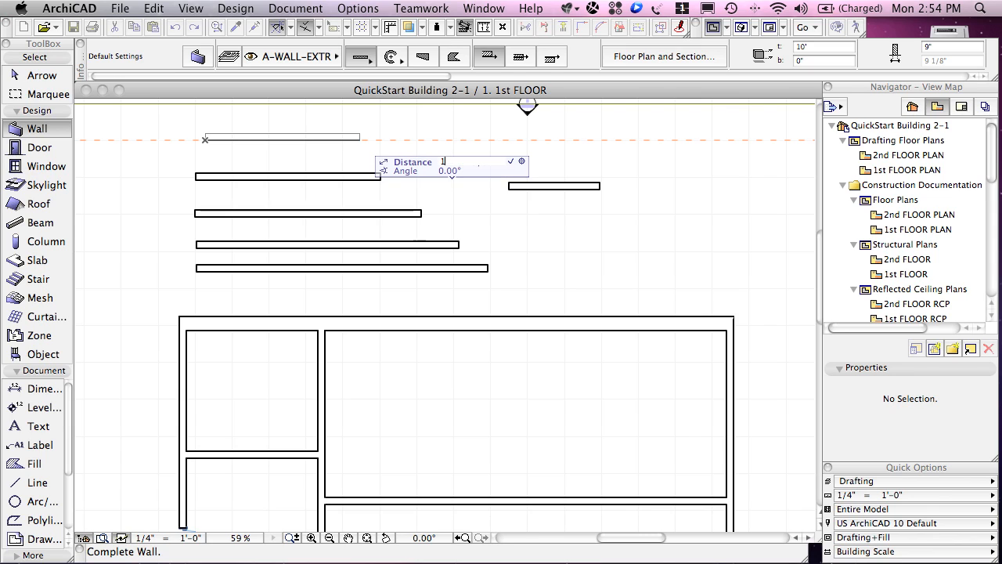
type("5'")
key("Return")
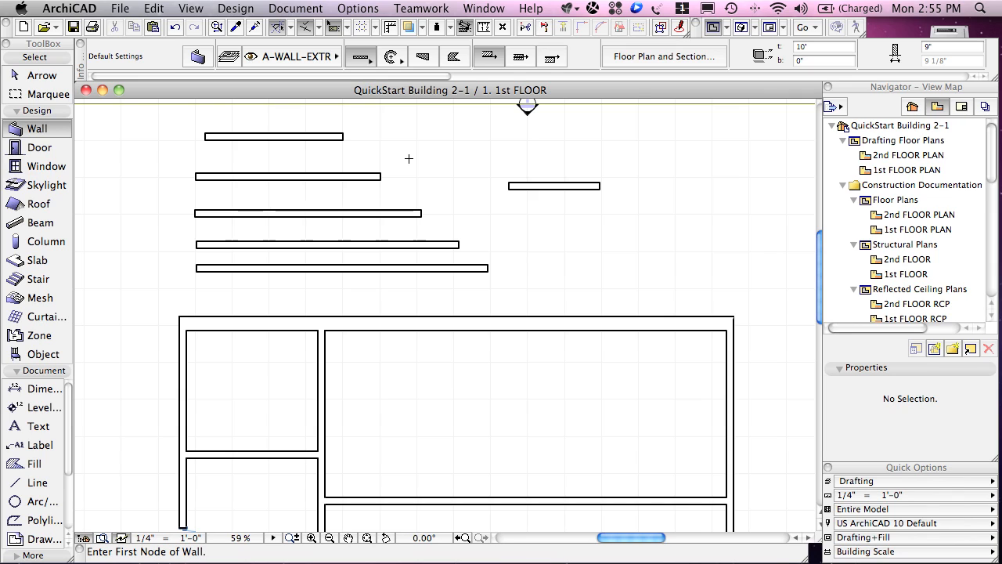
- Show the Coordinates palette from Window > Palettes, move it aside, and start another wall
left_click(481, 9)
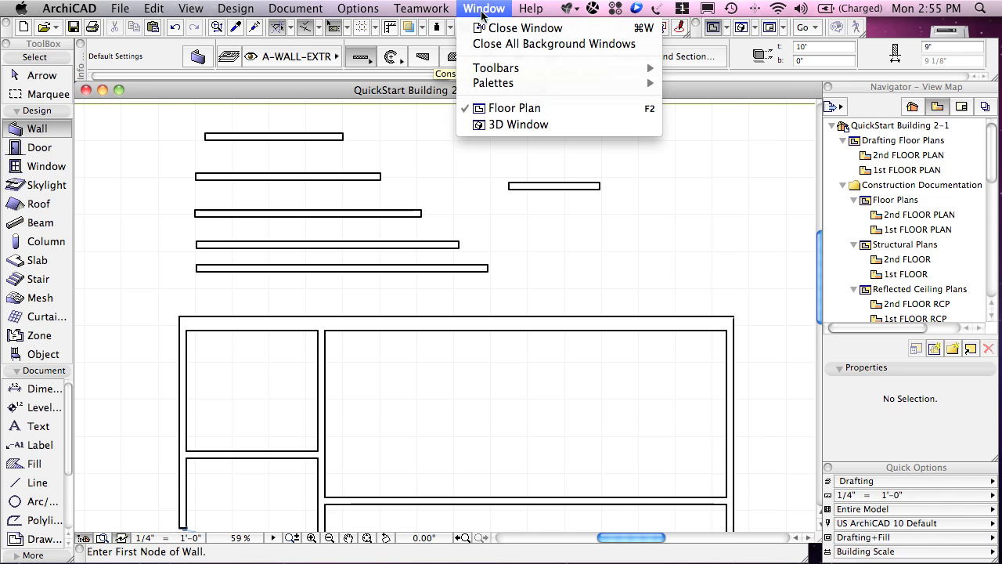
mouse_move(500, 83)
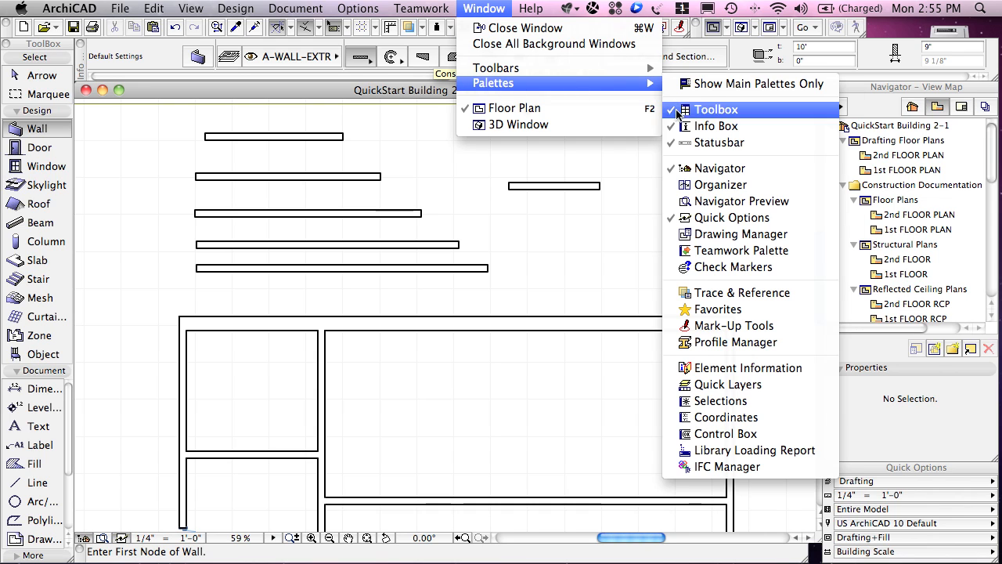
left_click(724, 419)
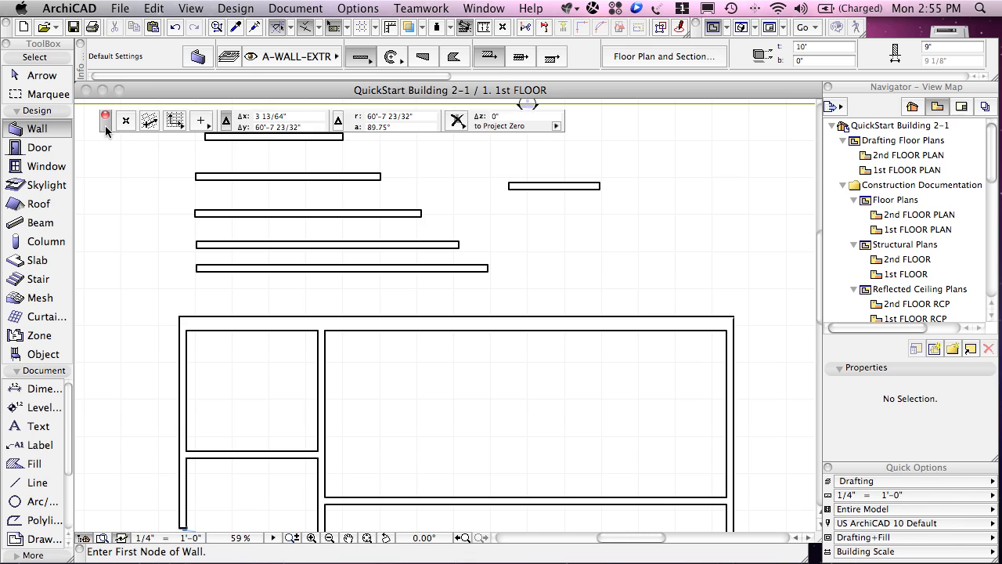
left_click_drag(105, 125, 129, 114)
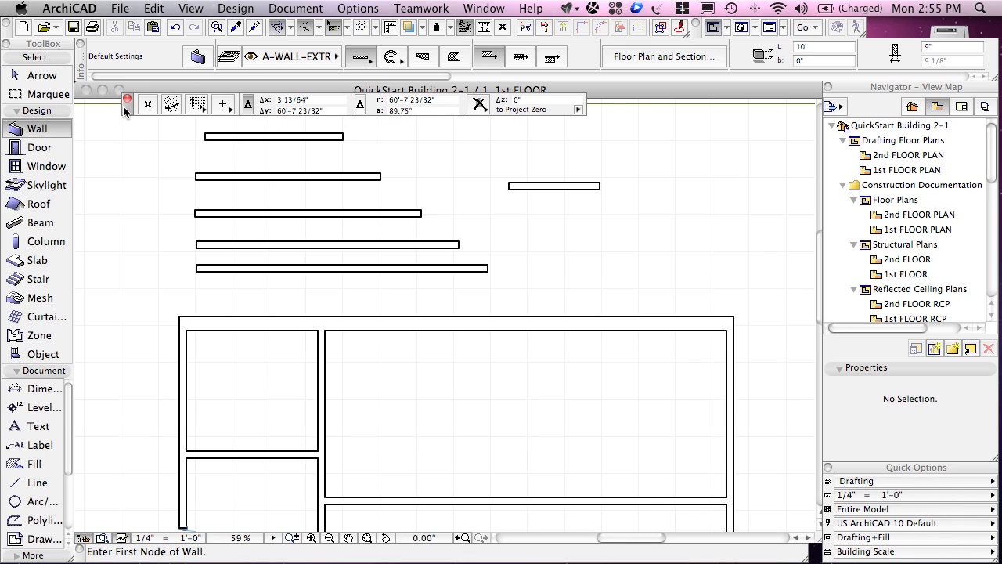
left_click(422, 146)
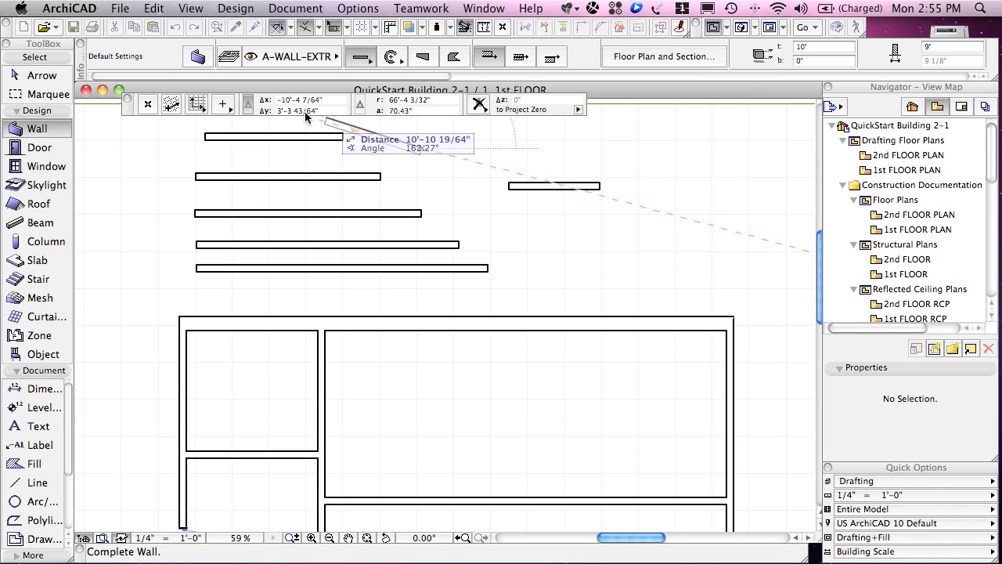
- Draw an 8-foot vertical wall down from the short detached wall using Y -8
left_click(422, 147)
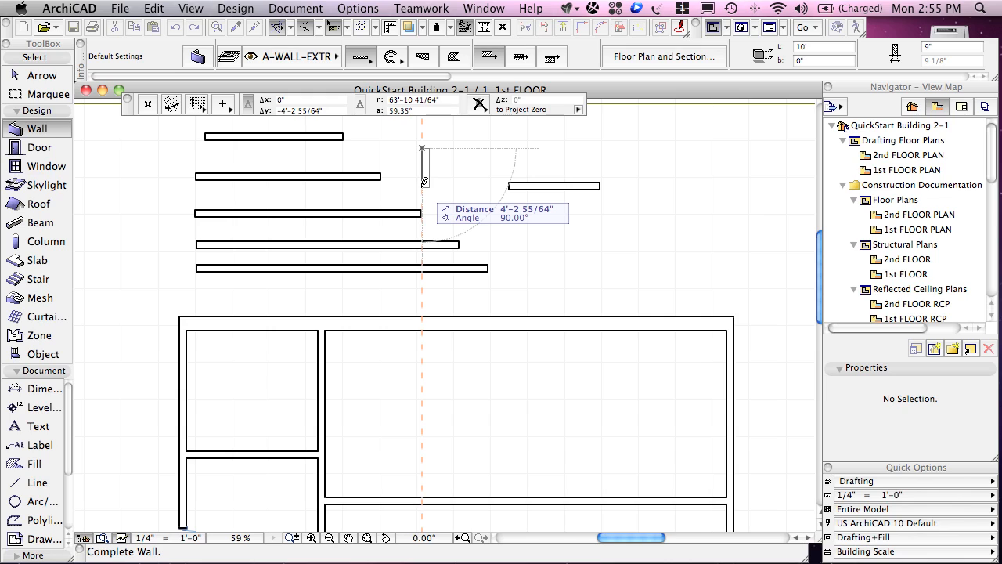
key("y")
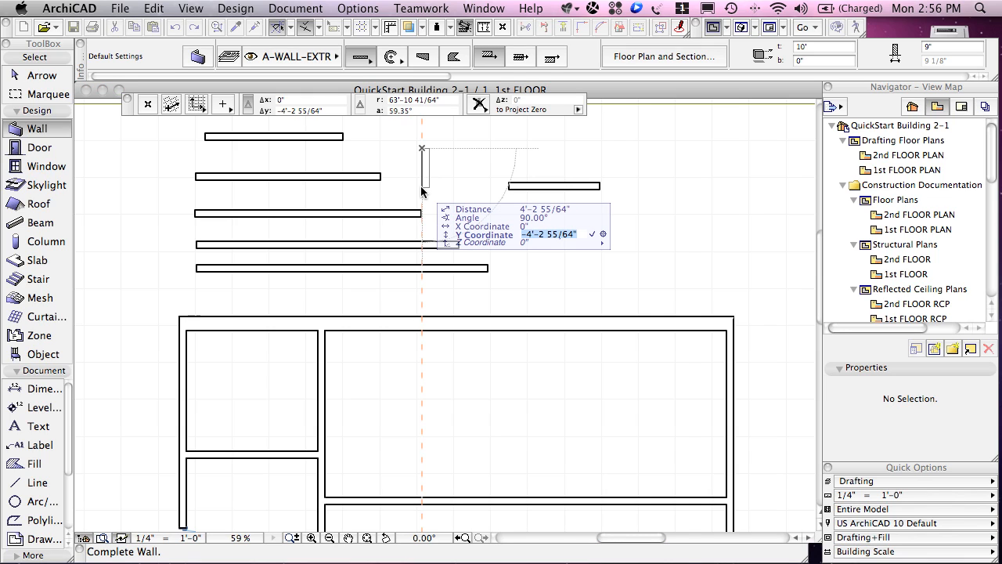
type("-")
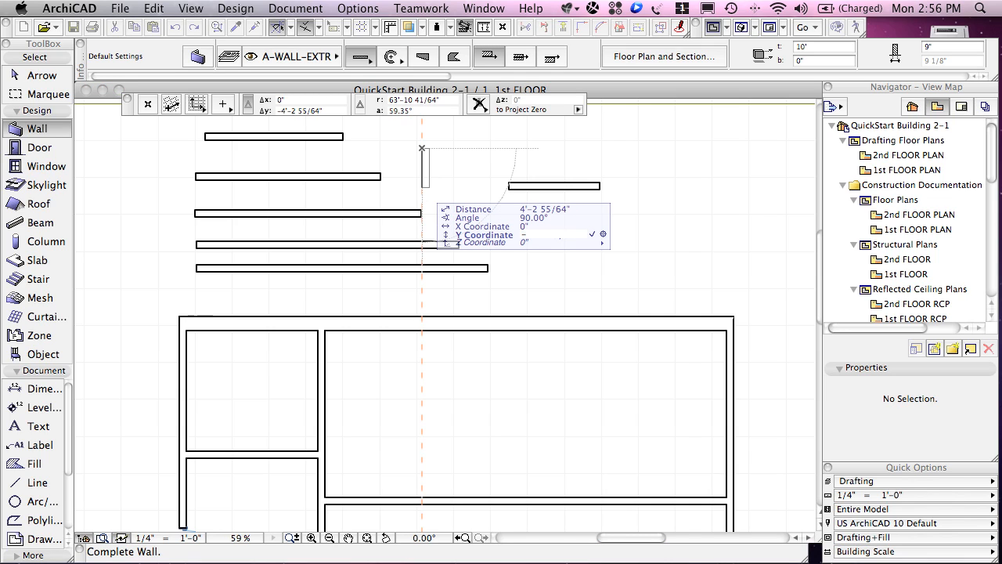
type("8")
key("Return")
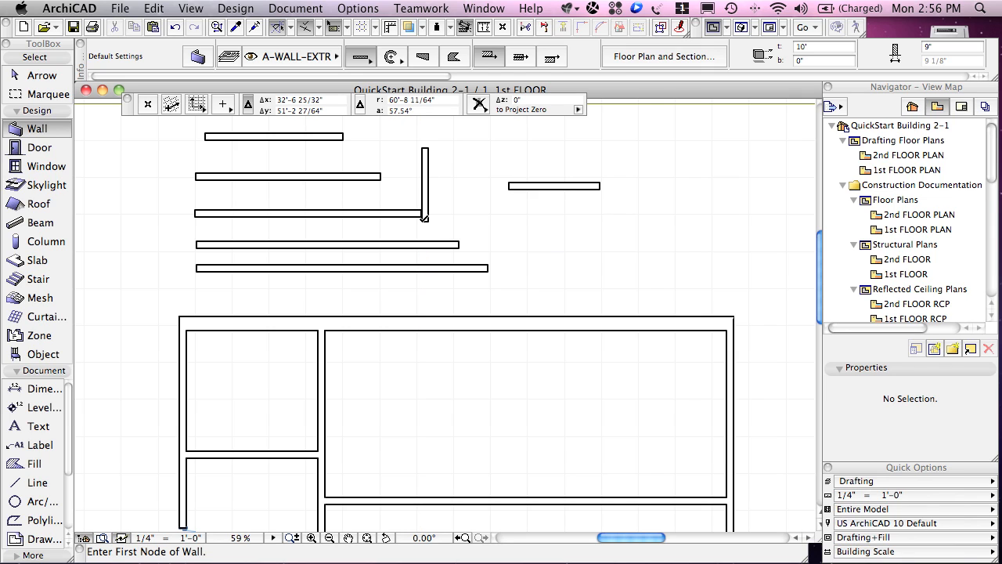
- Draw a 6-foot vertical wall to the right of the first using Δy -6
left_click(335, 29)
left_click(465, 139)
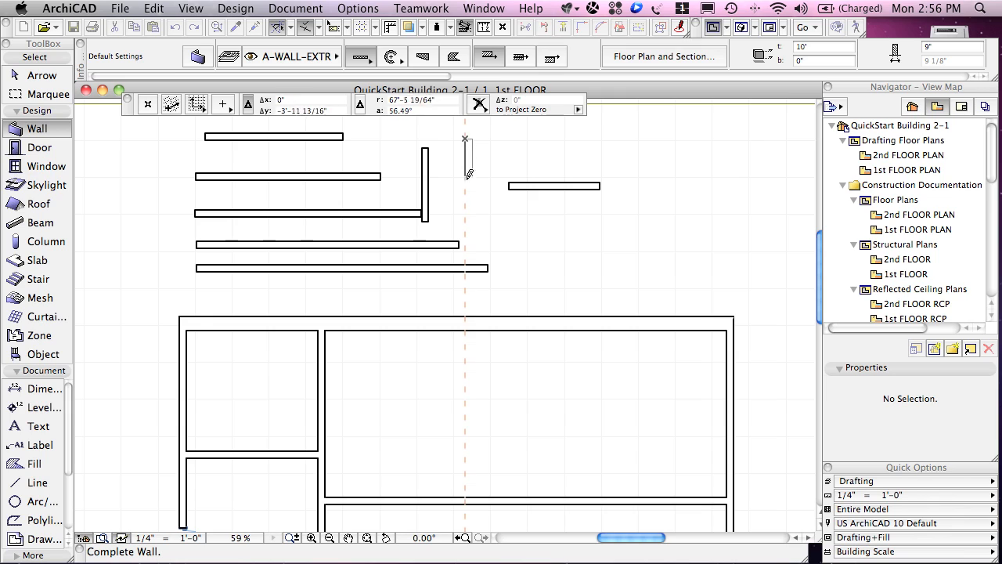
key("y")
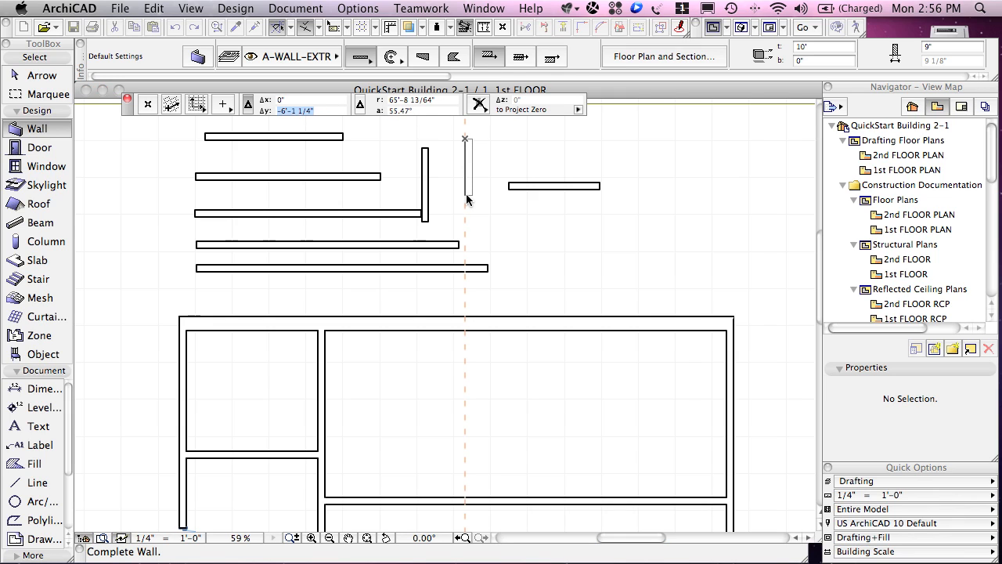
type("-6-6")
key("Return")
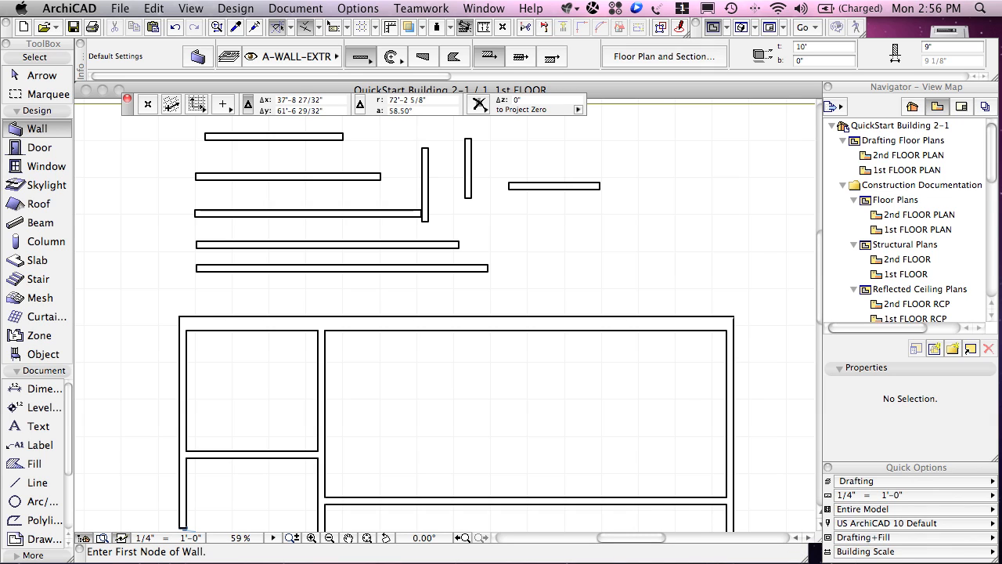
- Discard the trial walls and switch the coordinate input to relative polar coordinates
left_click(652, 158)
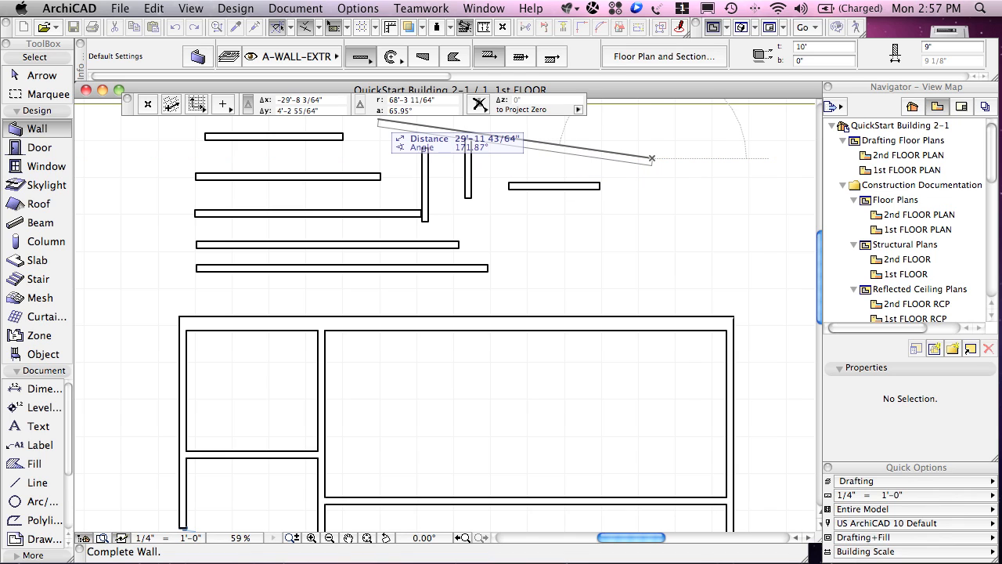
key("r")
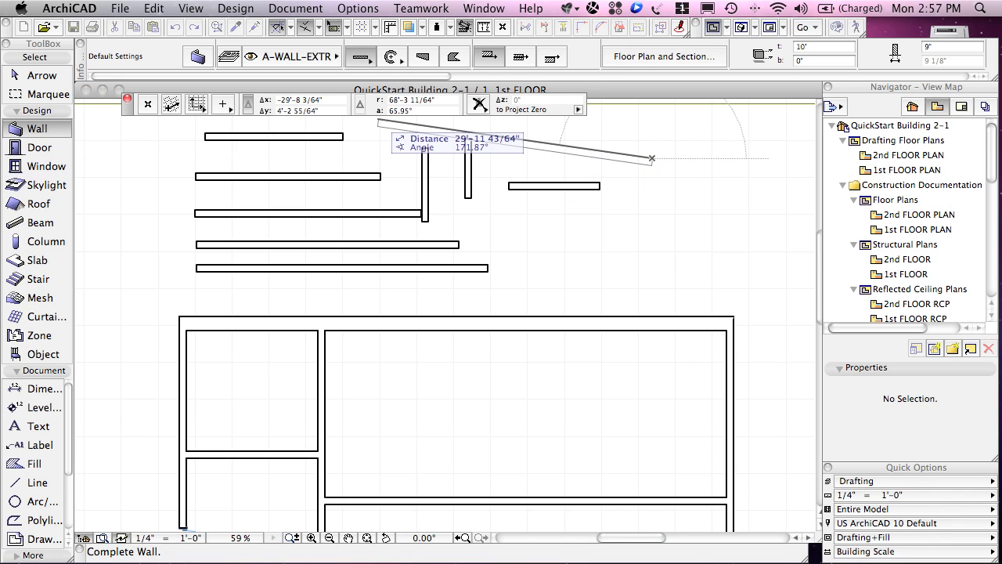
key("Escape")
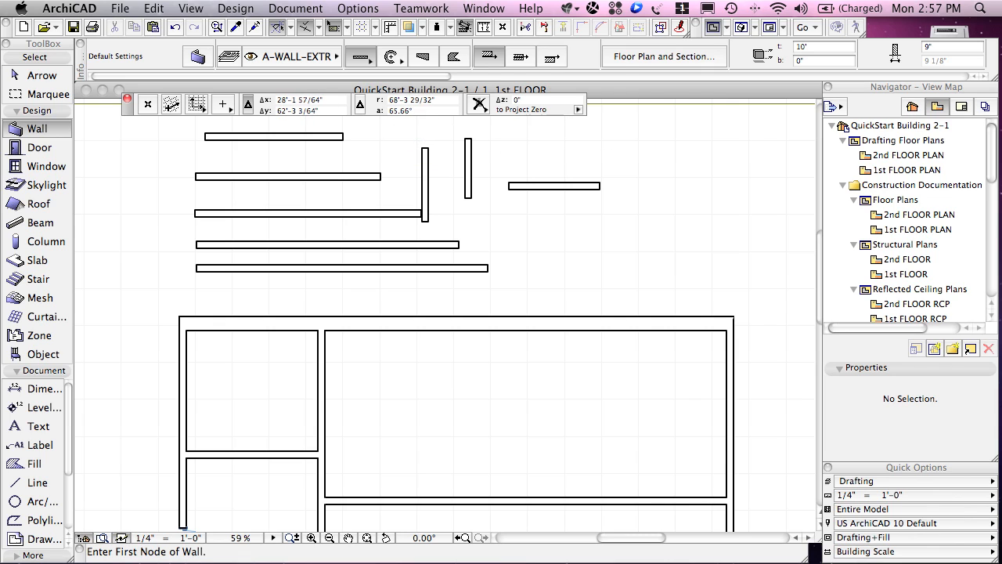
left_click(360, 105)
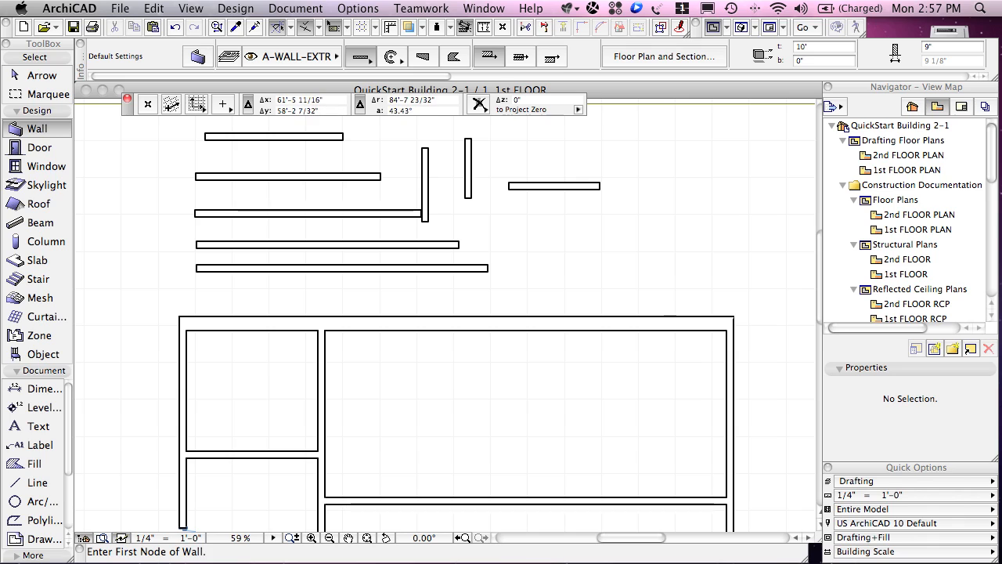
left_click(689, 158)
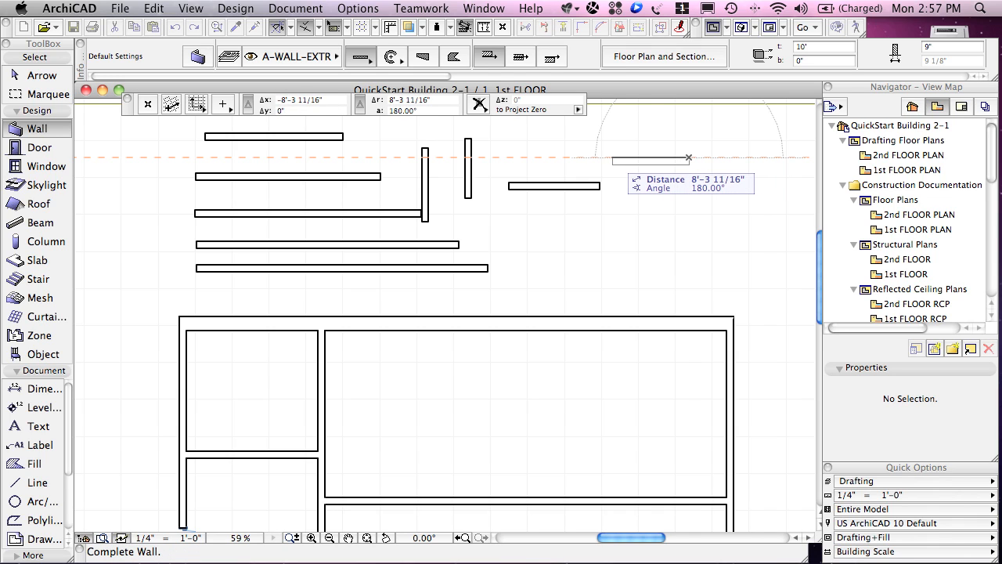
key("Escape")
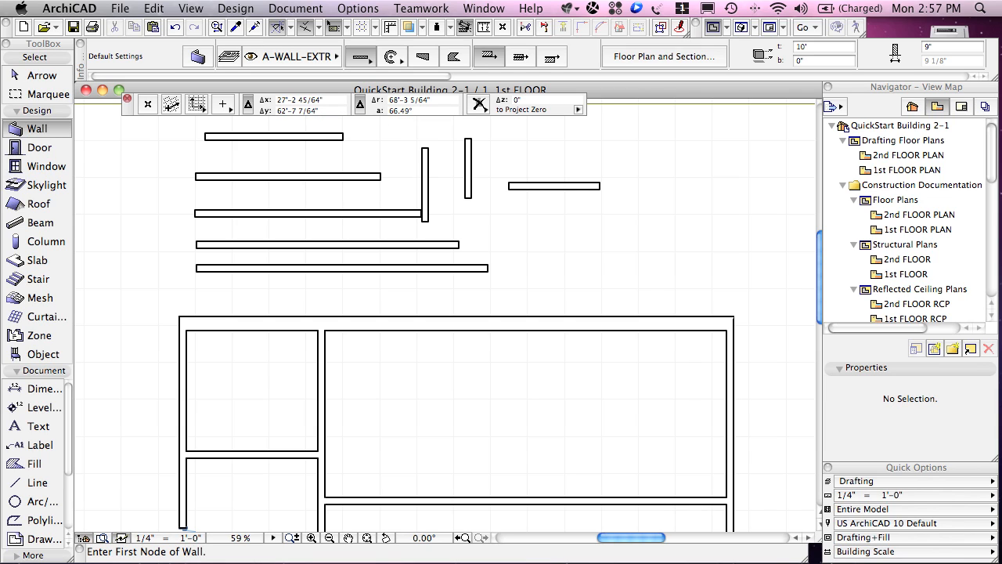
- Close the Coordinates palette, start a wall above the short horizontal wall, and edit the X coordinate
left_click(127, 98)
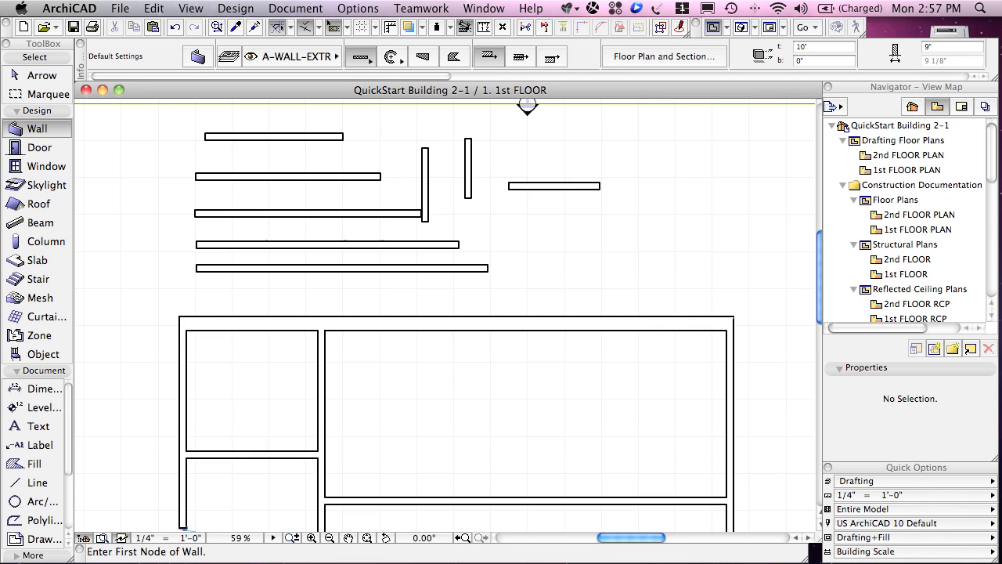
left_click(601, 154)
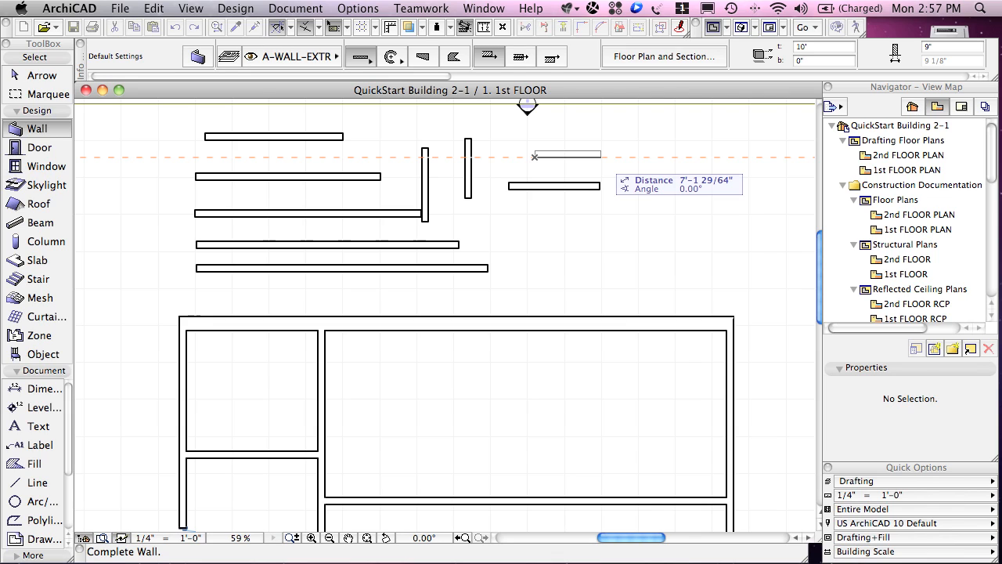
key("x")
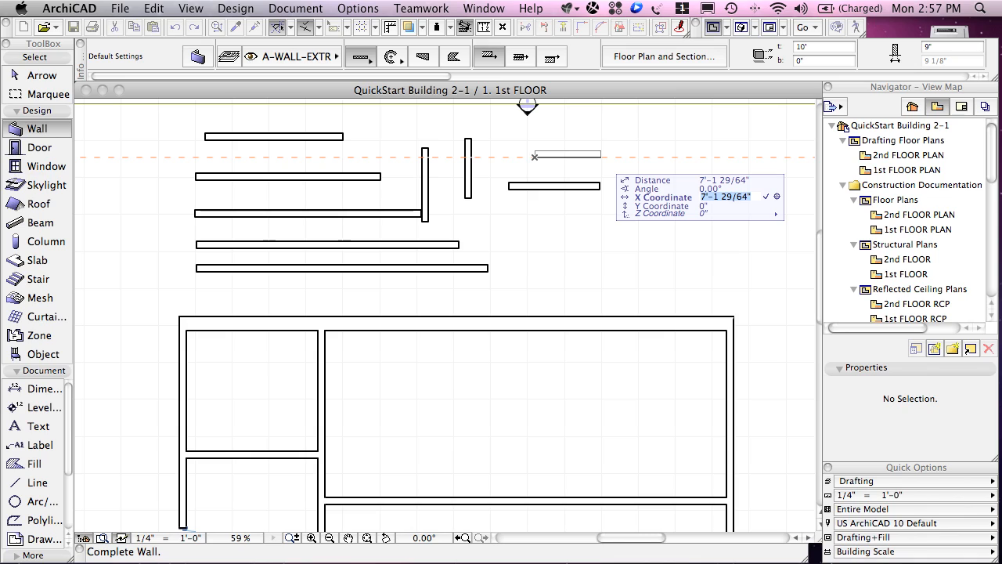
- Enter X 10 and Y 3 in the Tracker to place the angled wall
type("10")
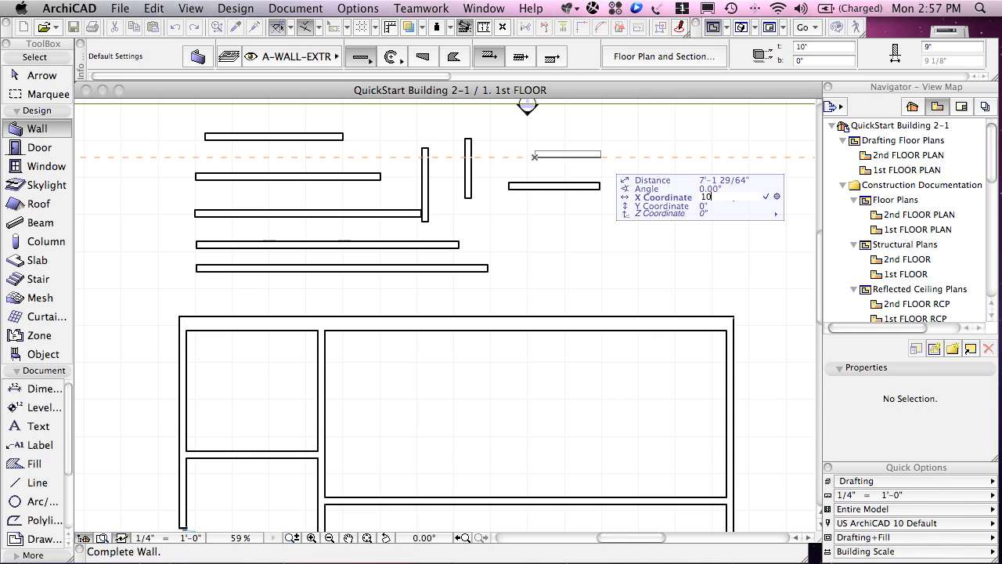
key("Tab")
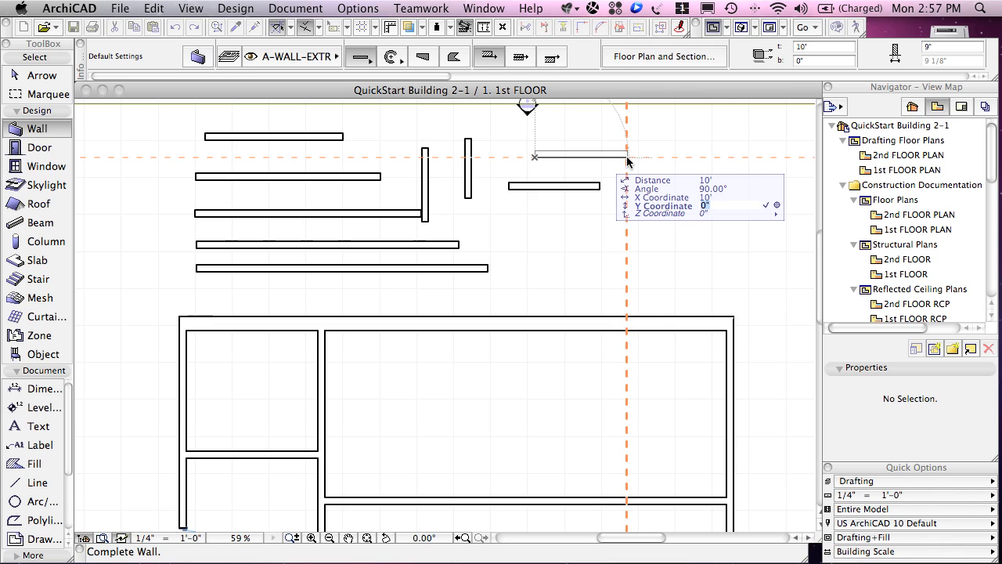
type("3")
key("Return")
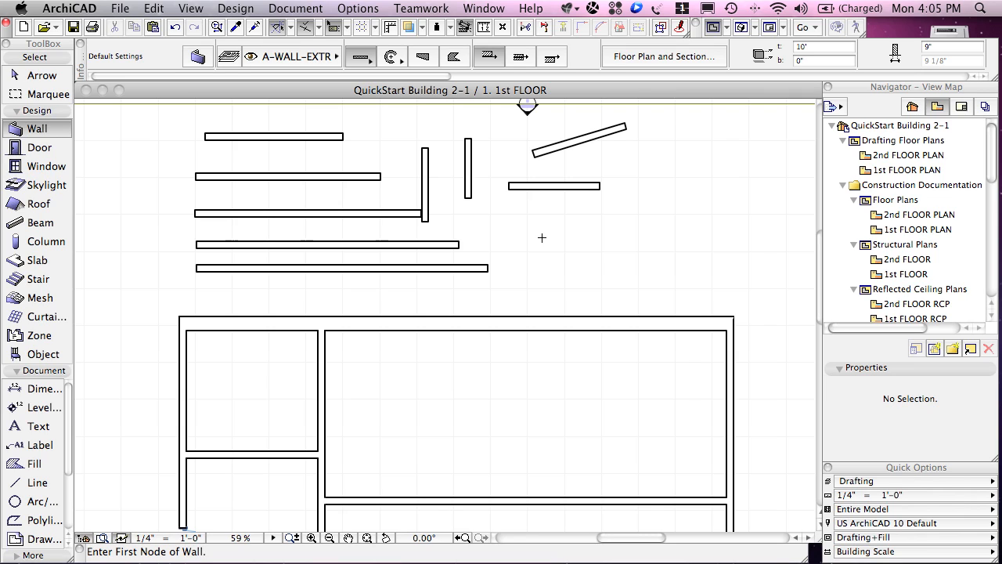
- Start a wall below the short horizontal wall and hold Shift to keep it horizontal
left_click(542, 238)
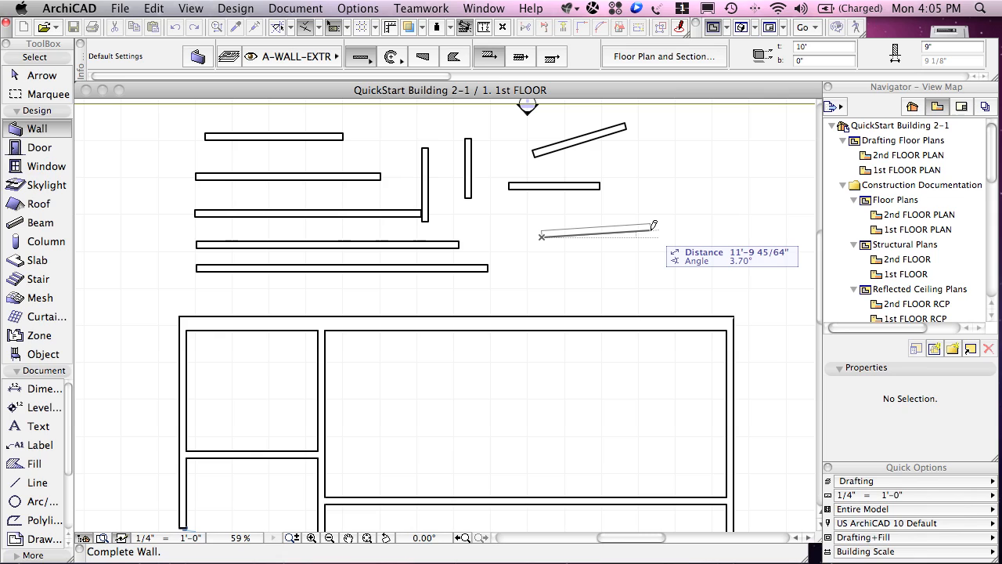
key("shift")
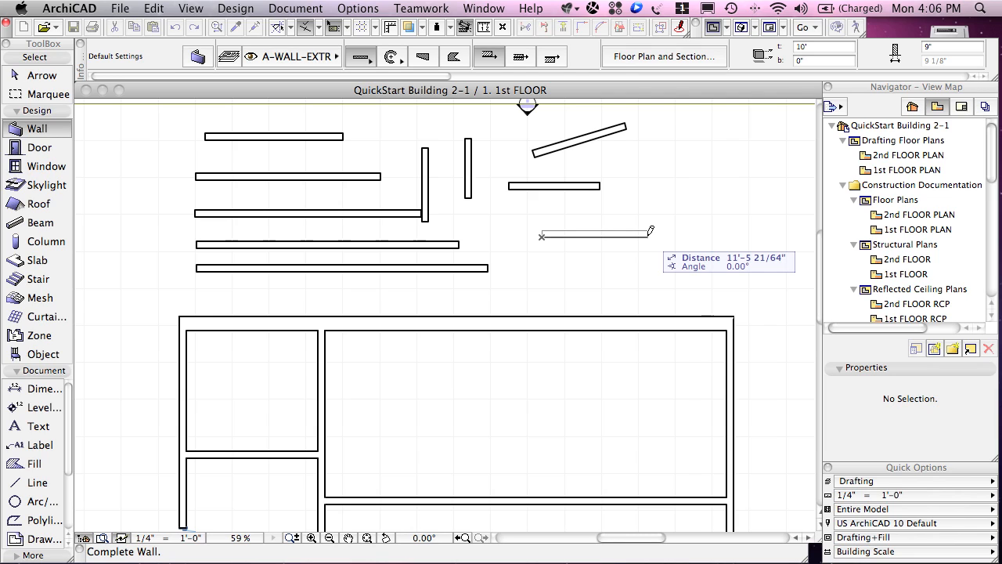
- Complete the horizontal wall at an exact length of 15 feet
key("Tab")
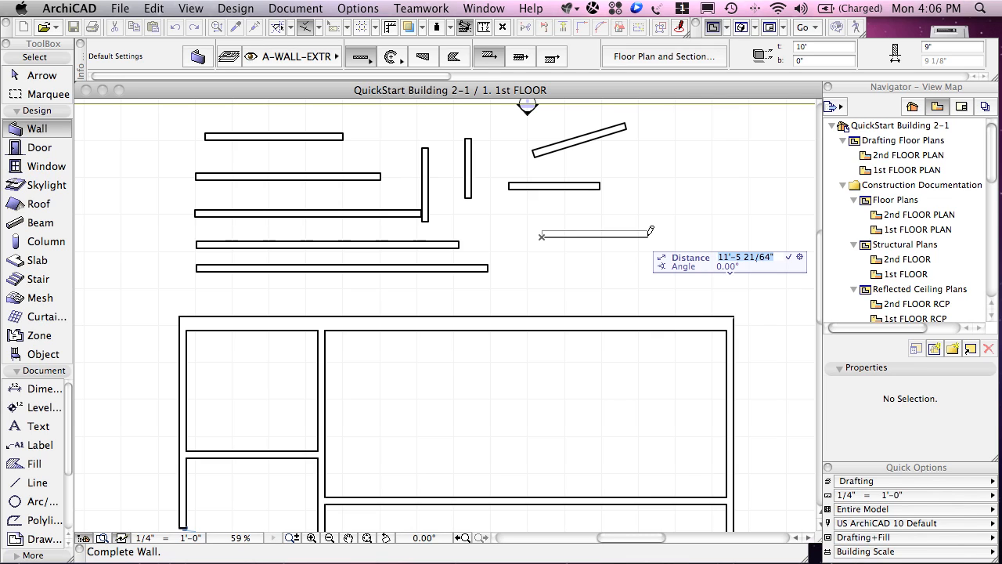
type("15")
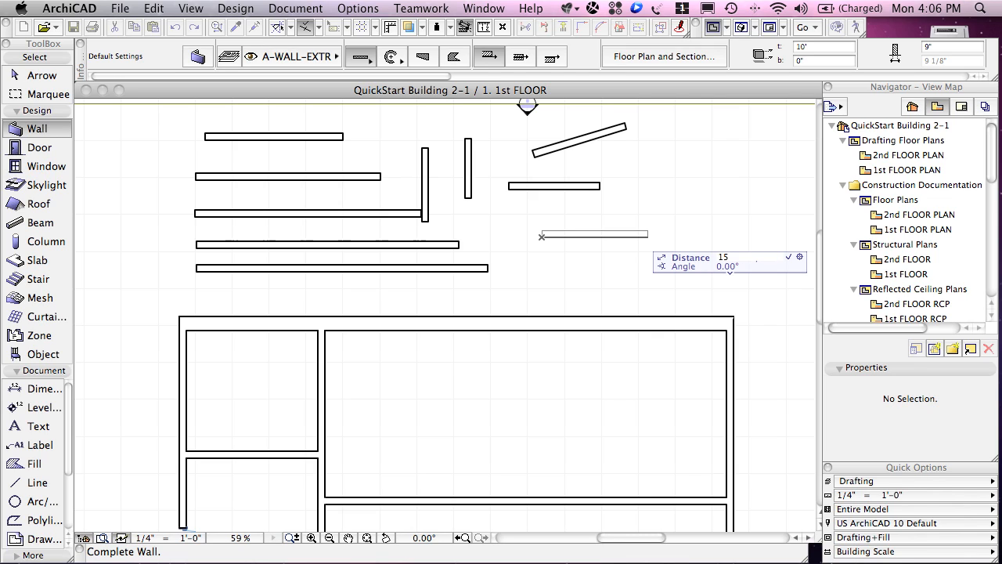
key("Return")
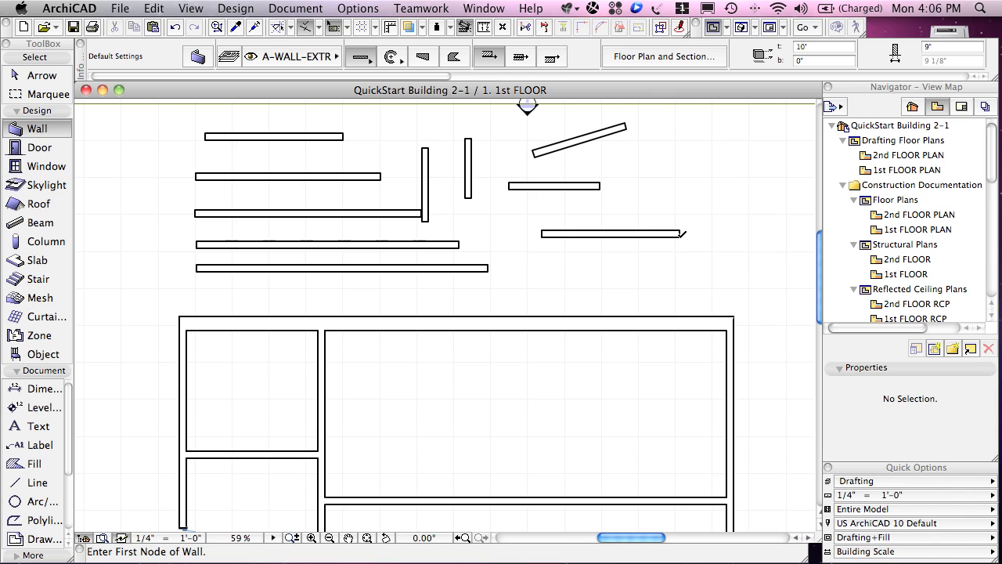
- Draw a second horizontal wall ending at the floor plan's right edge
left_click(545, 270)
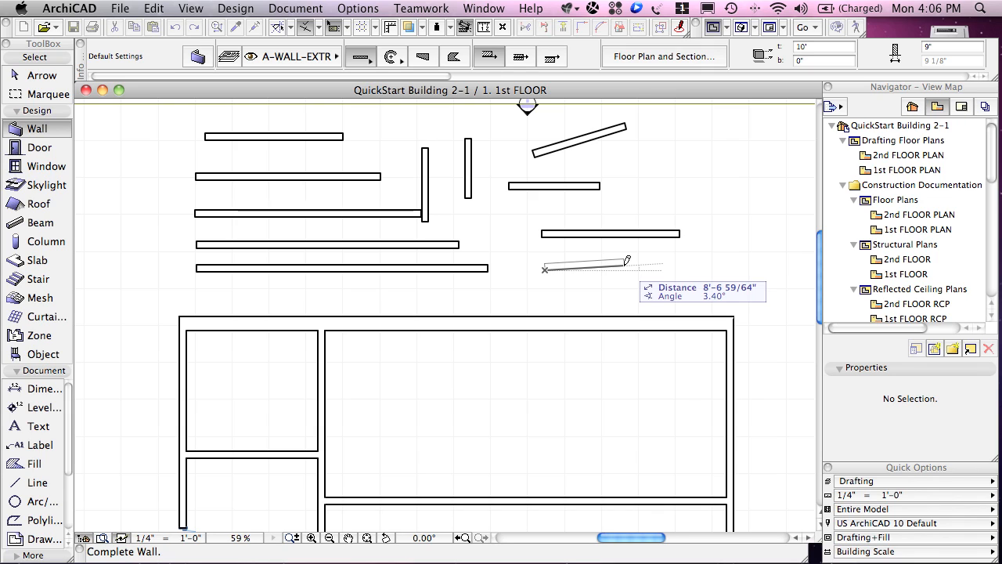
key("shift")
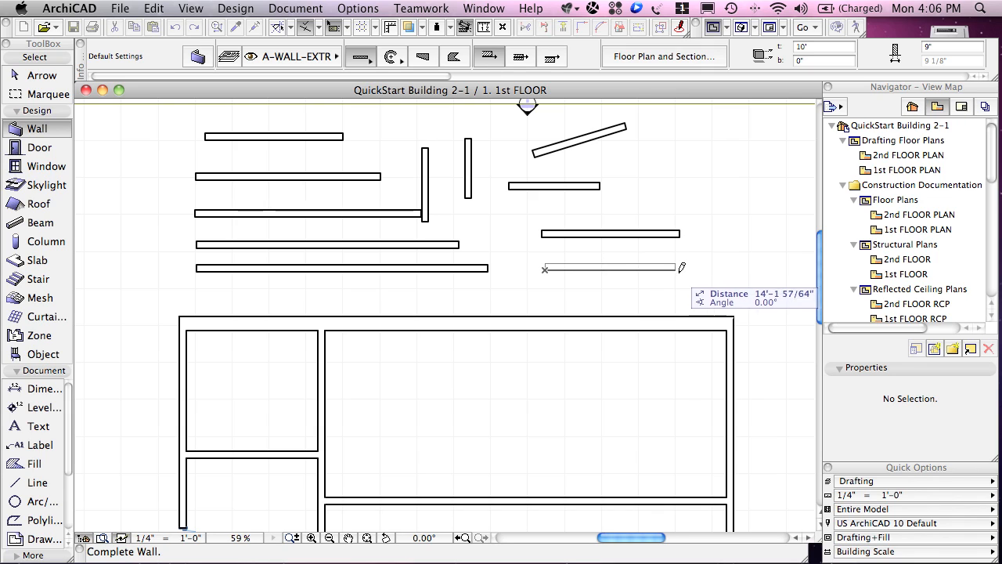
left_click(736, 309)
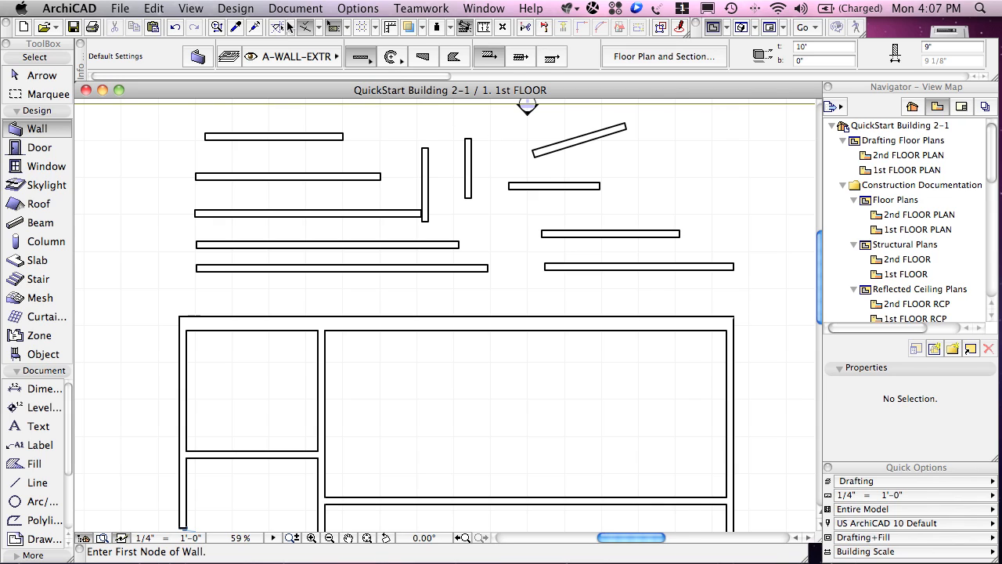
- Turn Guide Lines back on and start a vertical wall just right of the floor plan
left_click(278, 28)
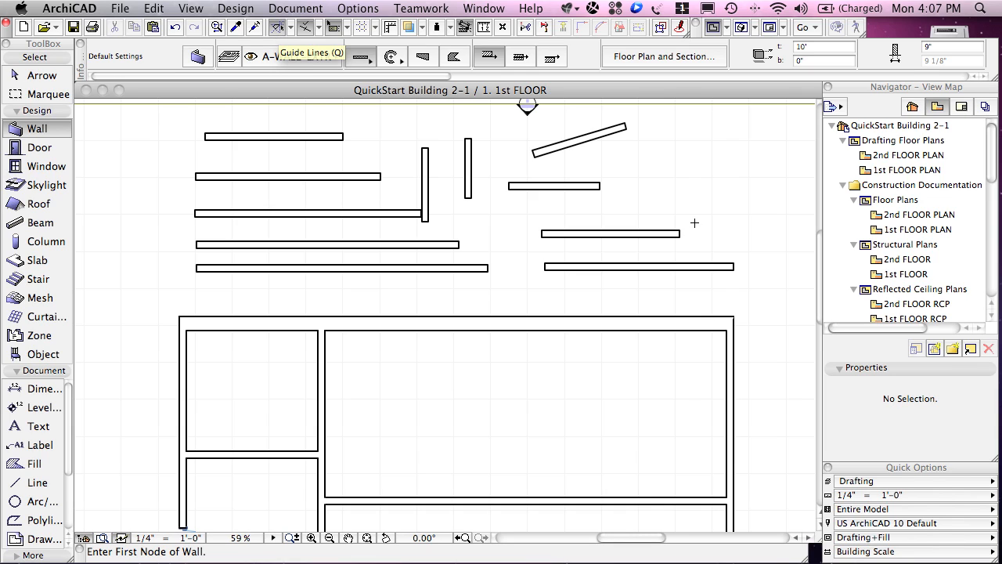
left_click(642, 205)
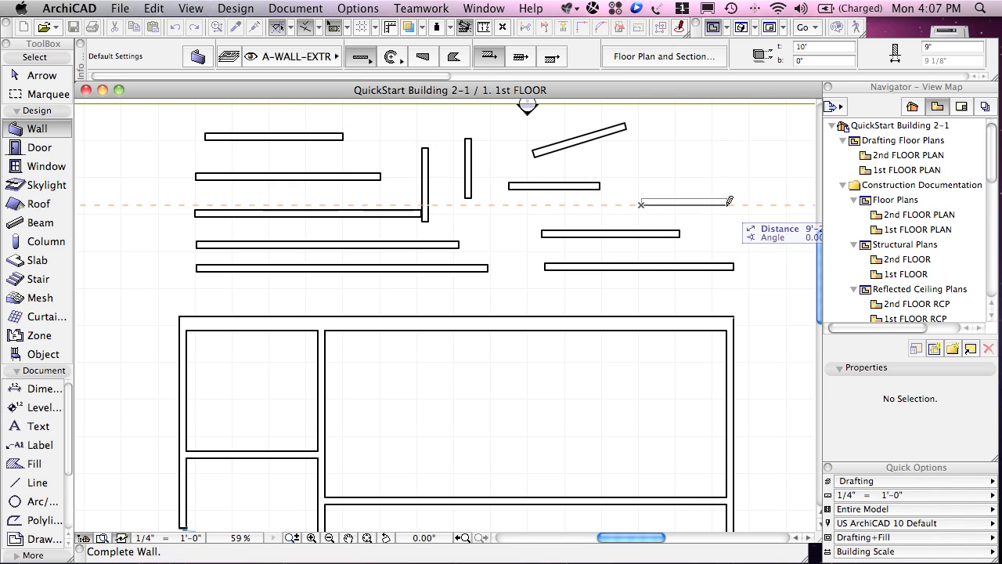
left_click(729, 201)
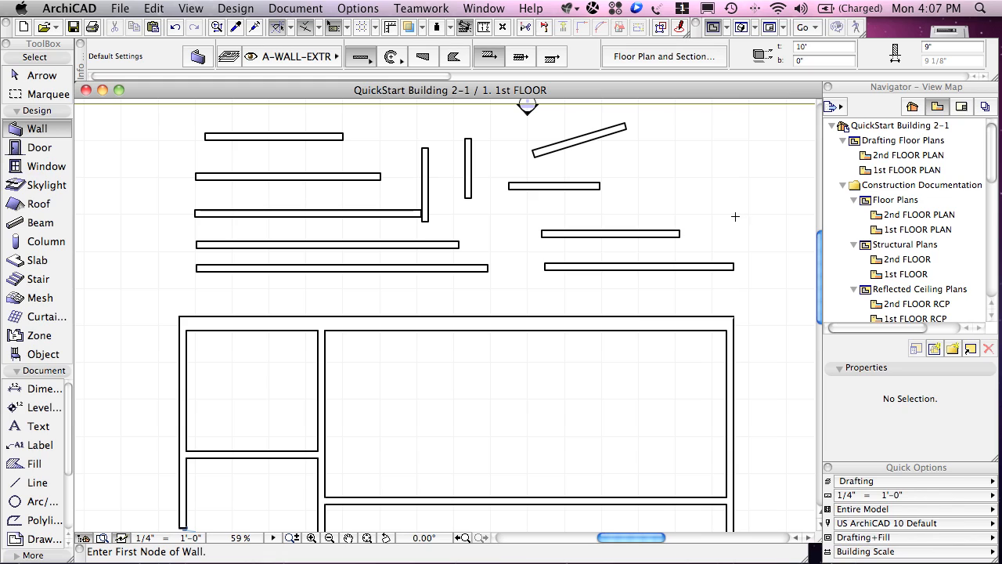
left_click(780, 376)
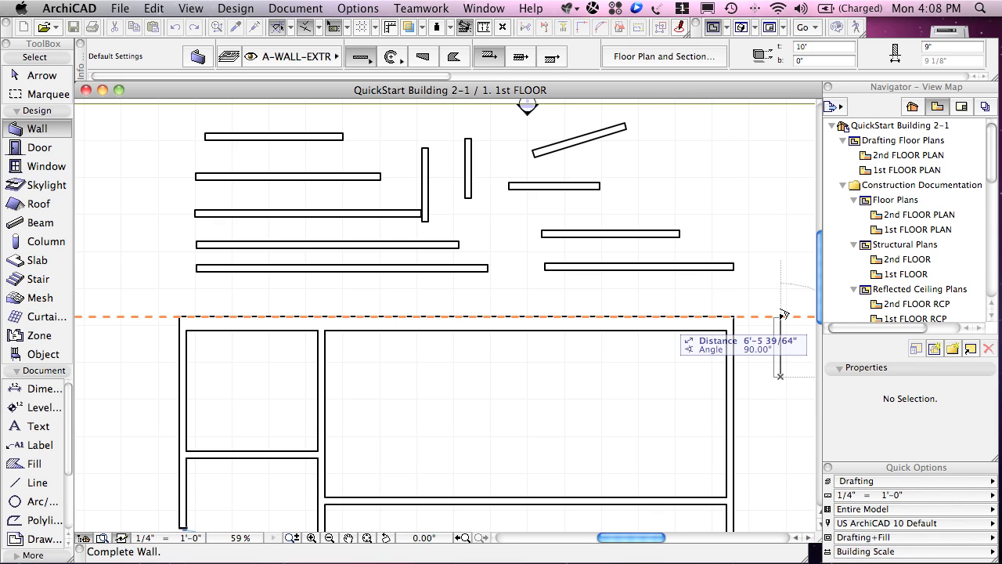
- End the vertical wall at the plan's top edge and add a short vertical wall beside it
left_click(783, 315)
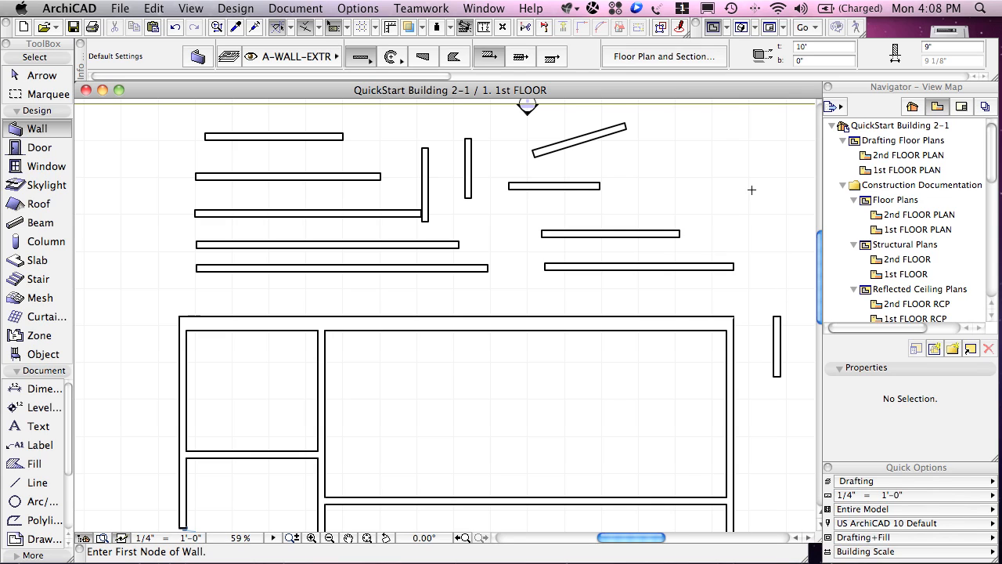
left_click(753, 307)
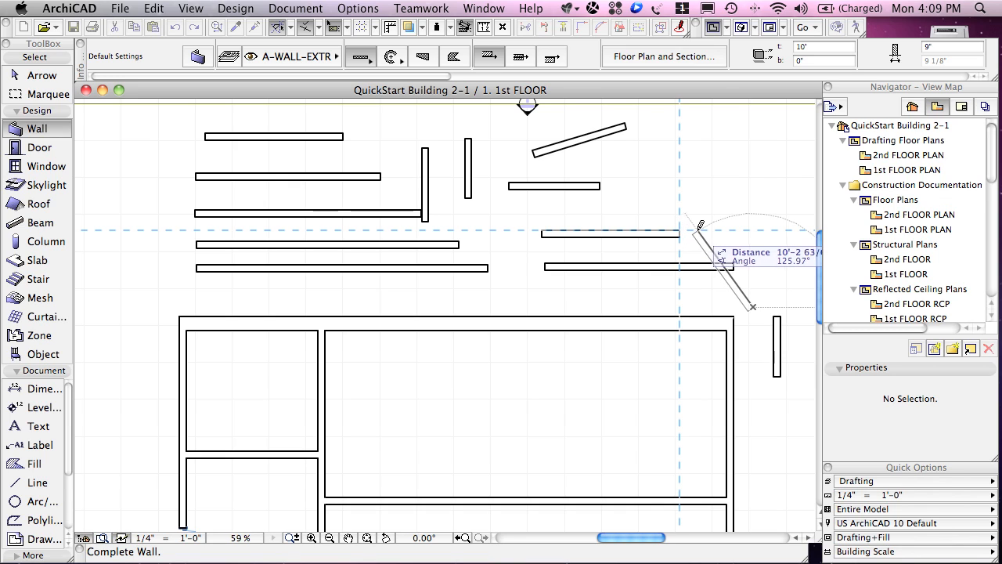
left_click(754, 228)
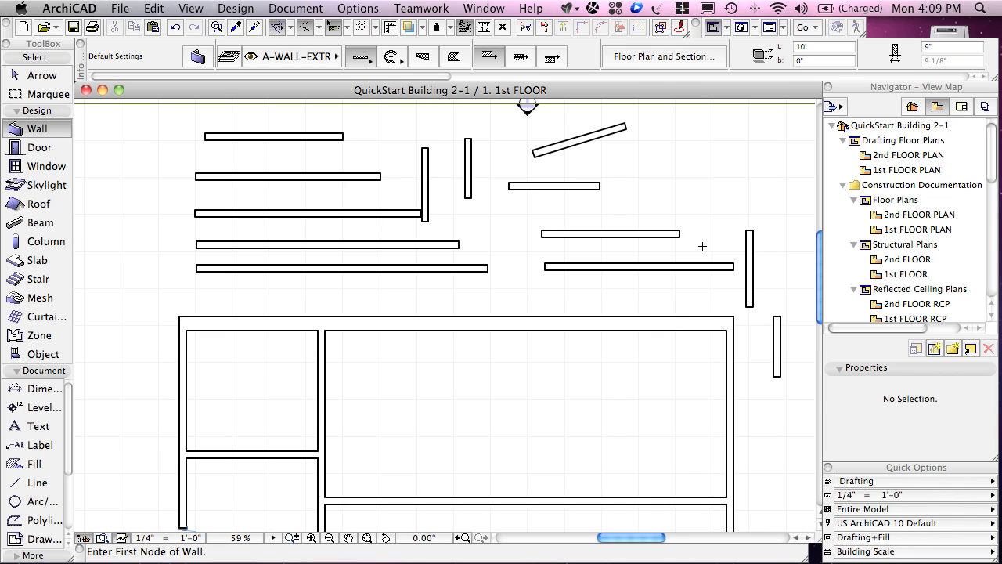
left_click(483, 27)
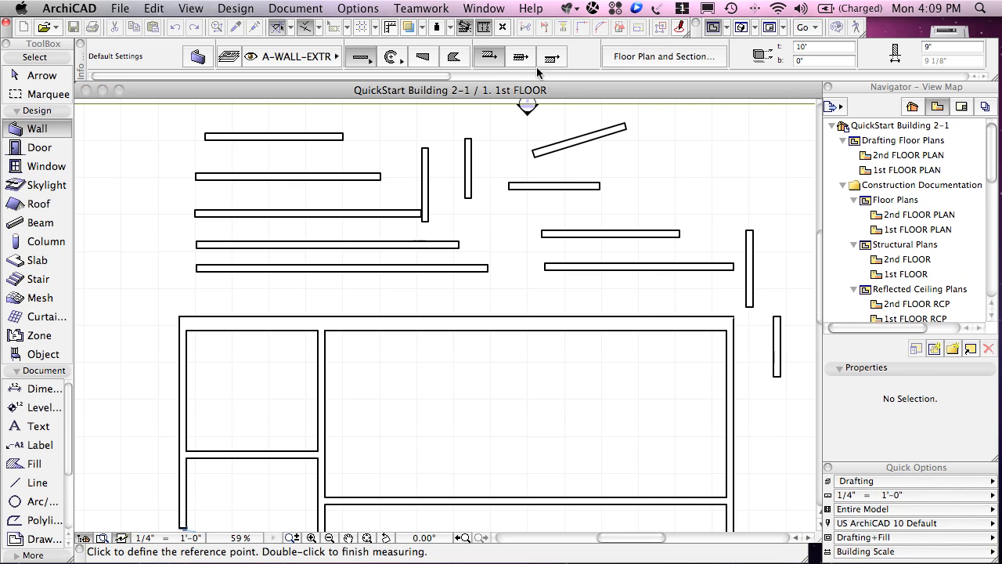
left_click(630, 154)
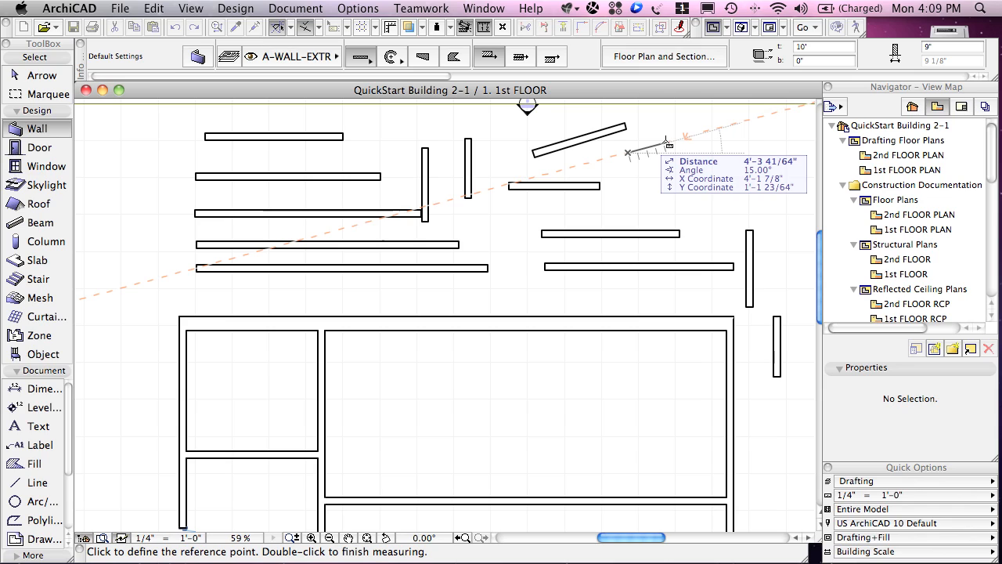
key("Escape")
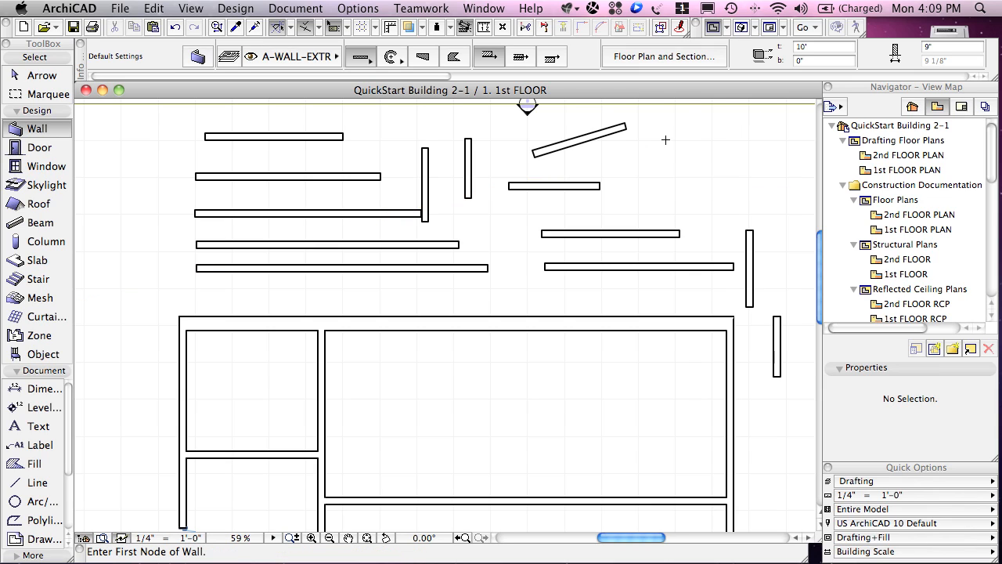
left_click(626, 162)
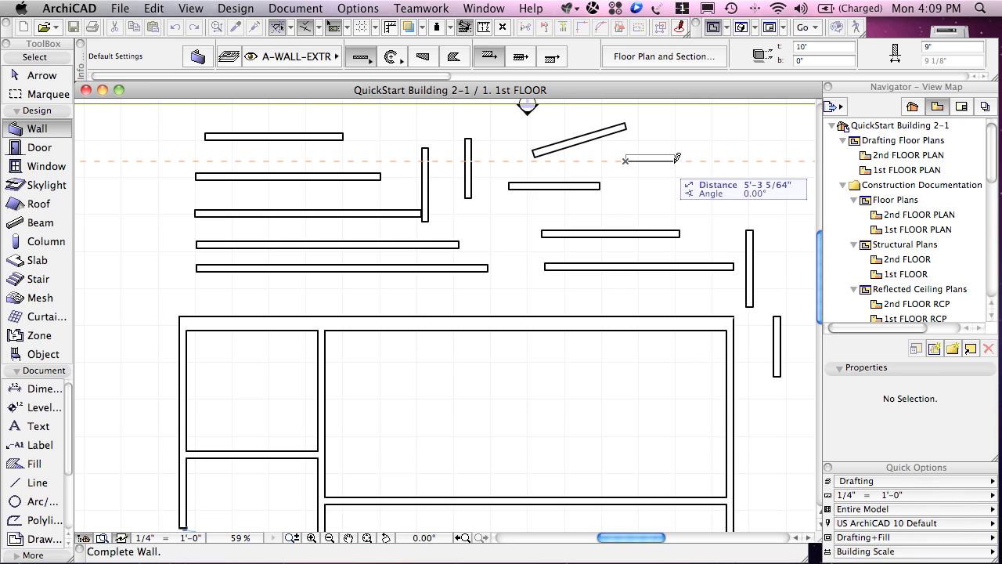
key("Escape")
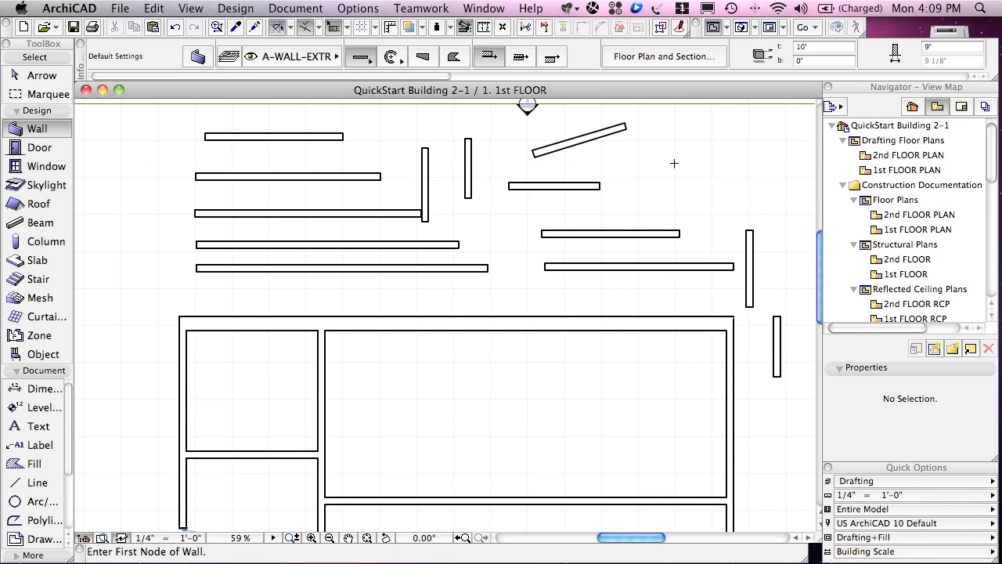
- Fit the whole floor plan in the window, cancel a trial wall, and start the Measure tool
left_click(368, 538)
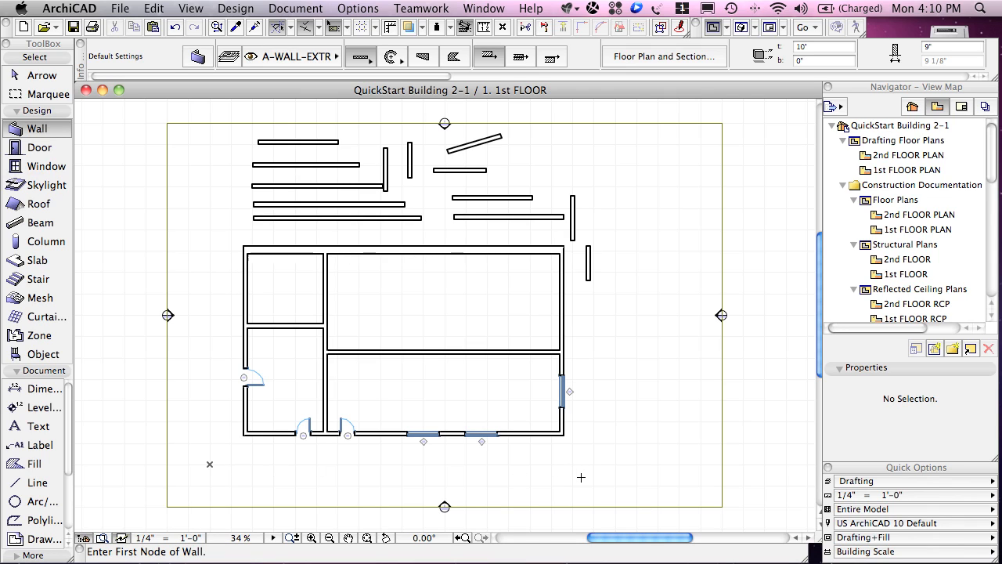
left_click(581, 477)
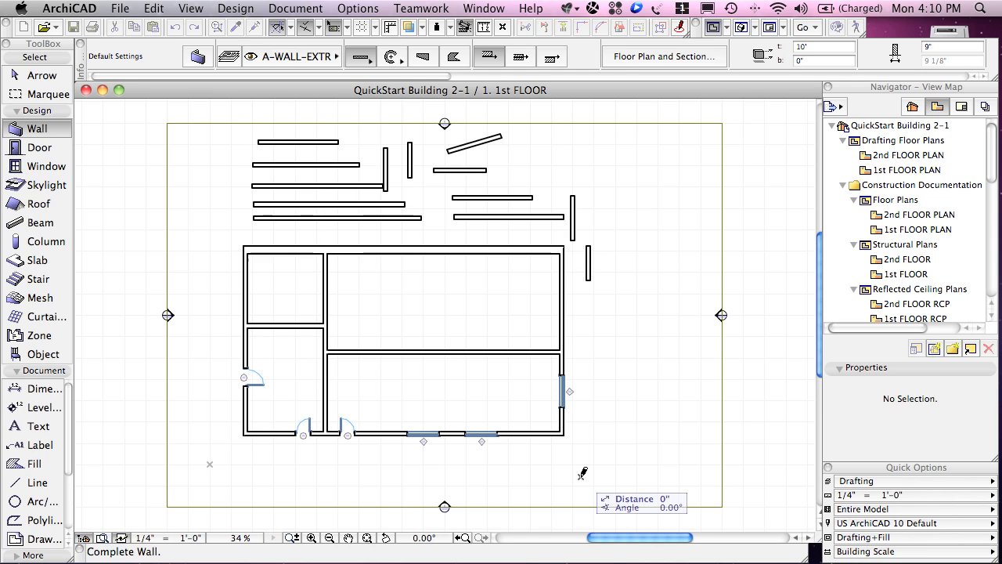
left_click(580, 476)
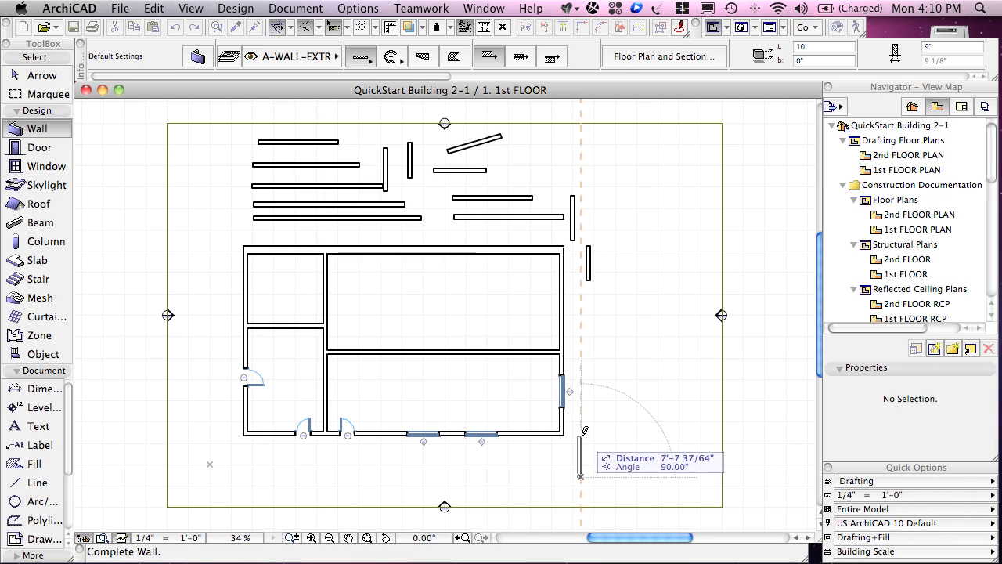
key("Escape")
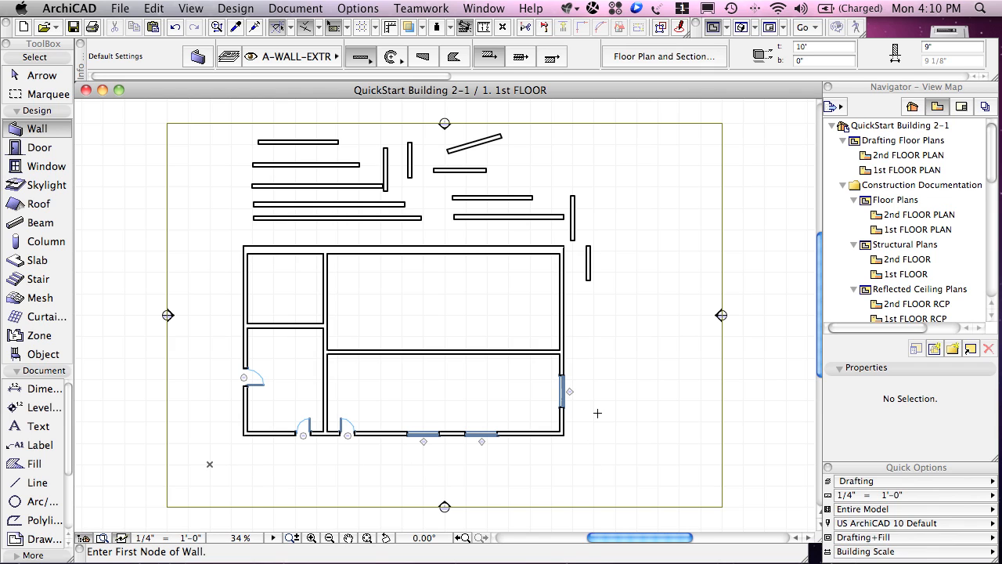
left_click(483, 26)
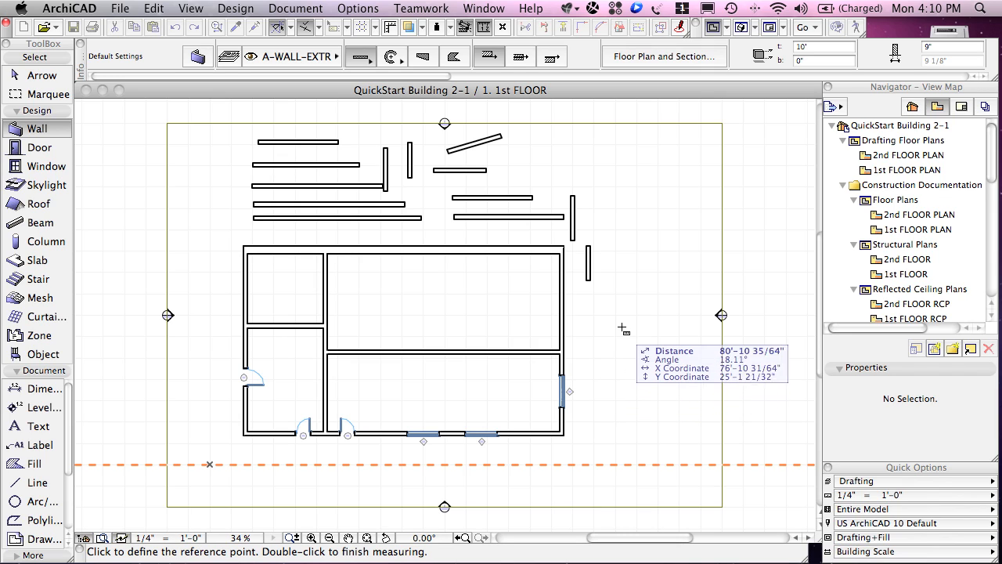
- Exit Measure and place the user origin at the building's top-left outer wall corner
left_click(504, 27)
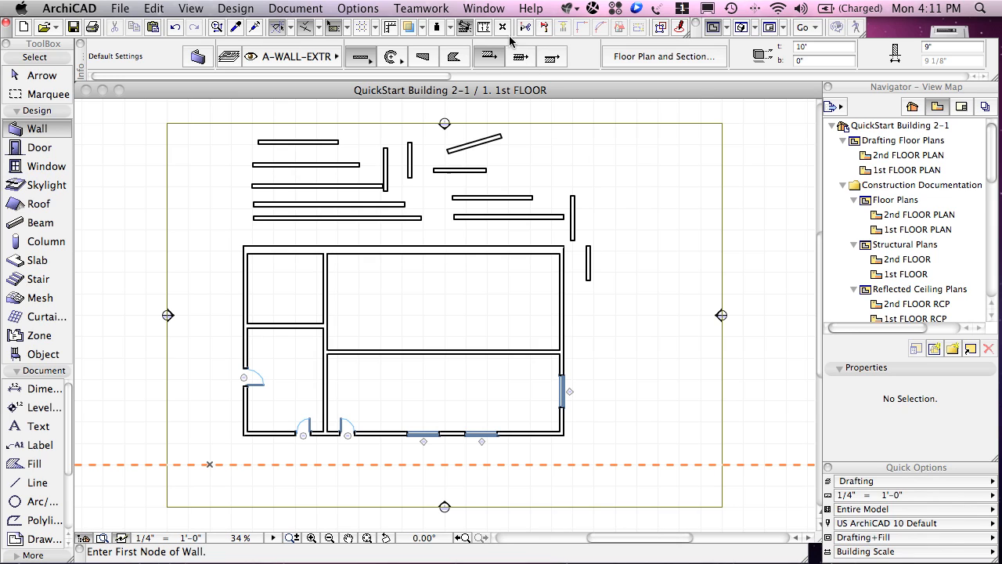
left_click(502, 27)
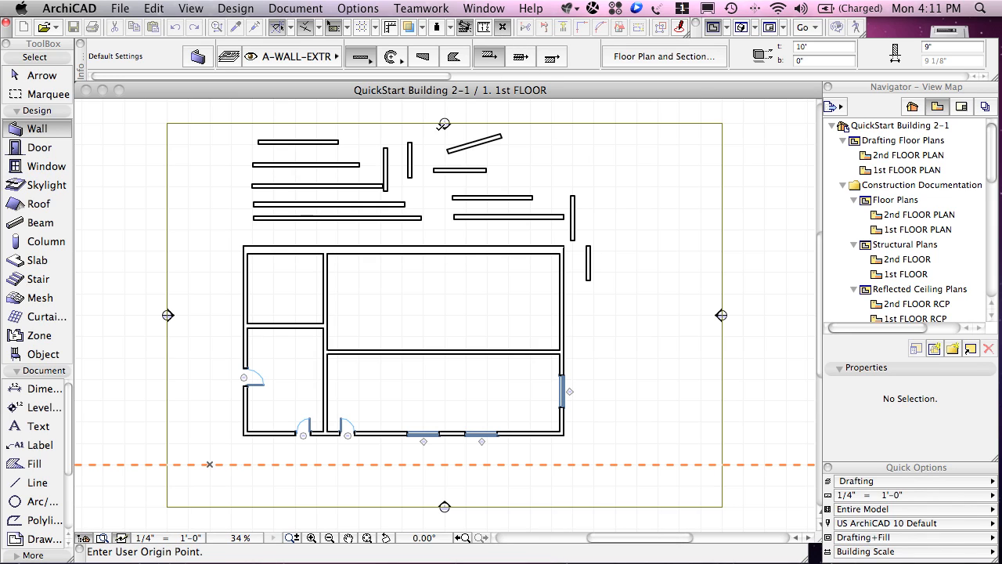
left_click(244, 246)
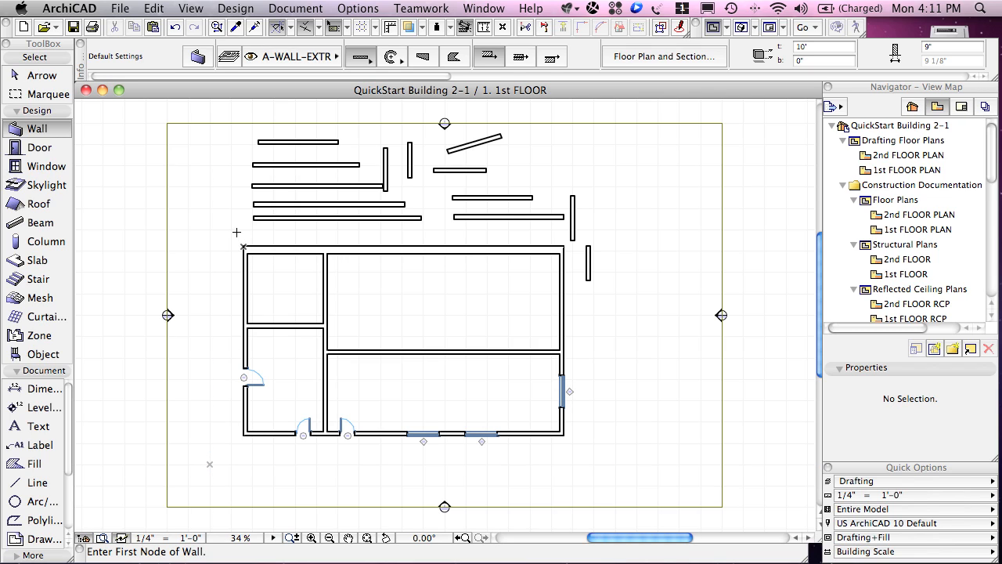
- Start a trial wall above the building's top-left corner and cancel it with Escape
left_click(189, 207)
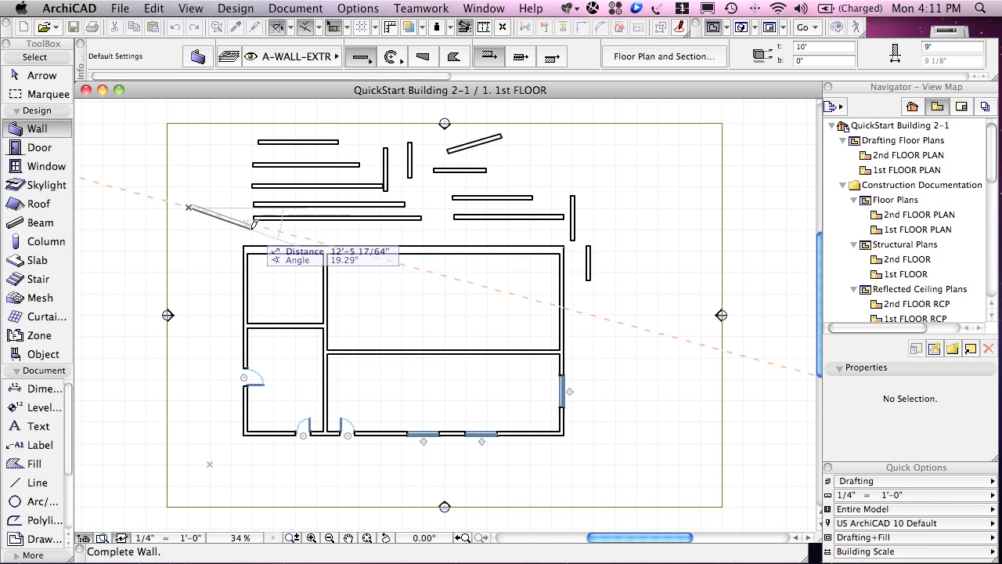
key("Escape")
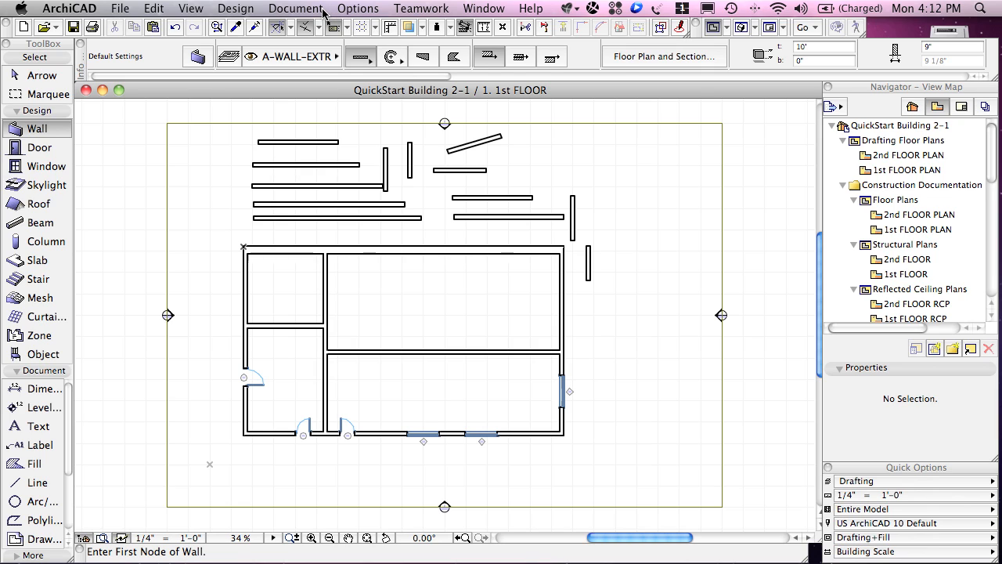
- Toggle Relative Coordinates in the Tracker display options
left_click(347, 11)
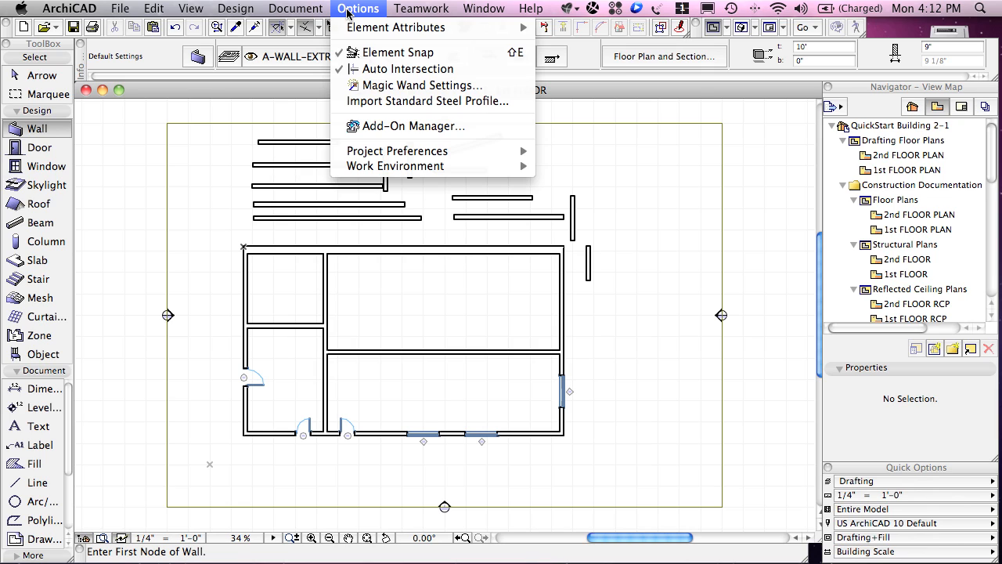
left_click(348, 11)
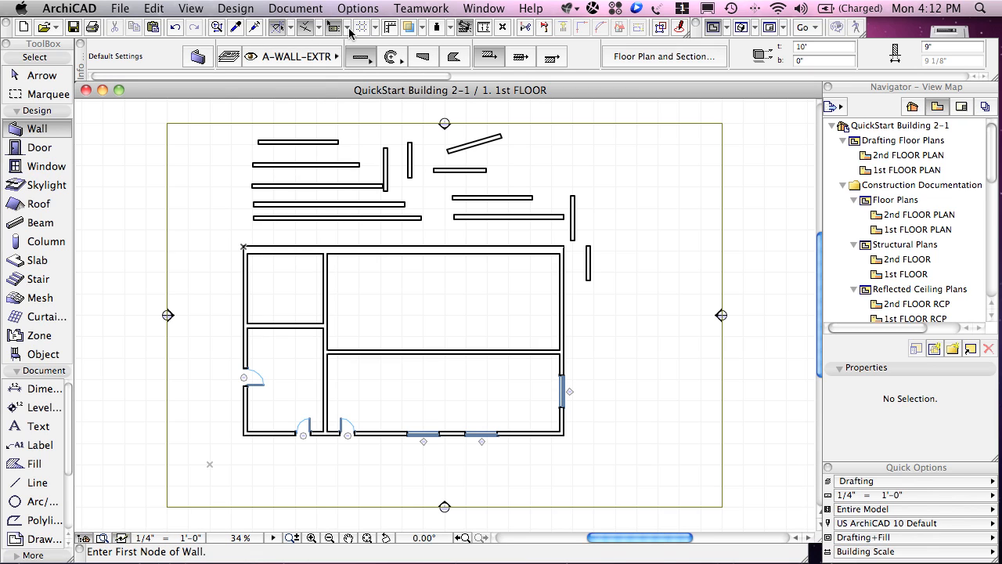
left_click(334, 28)
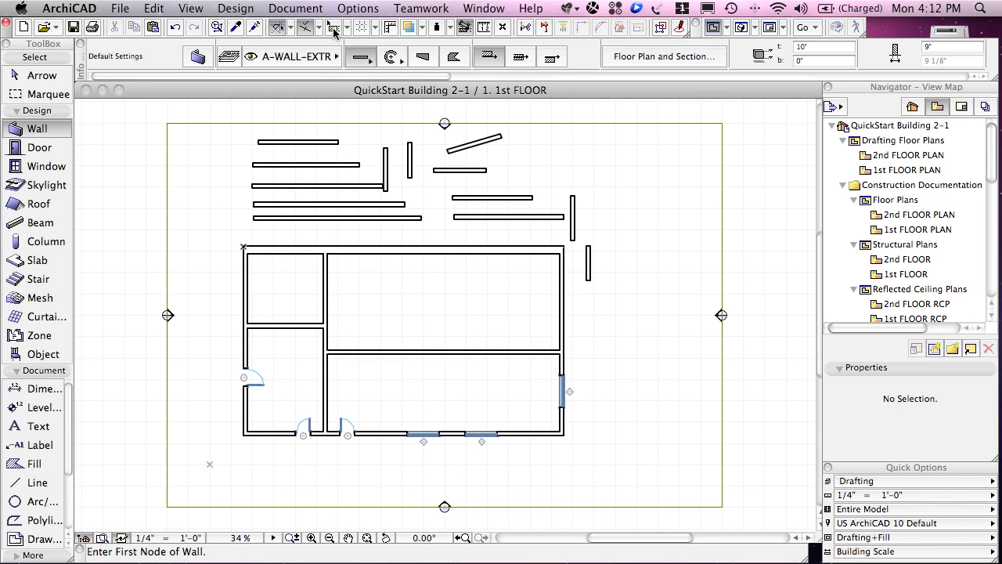
left_click(333, 28)
left_click(347, 28)
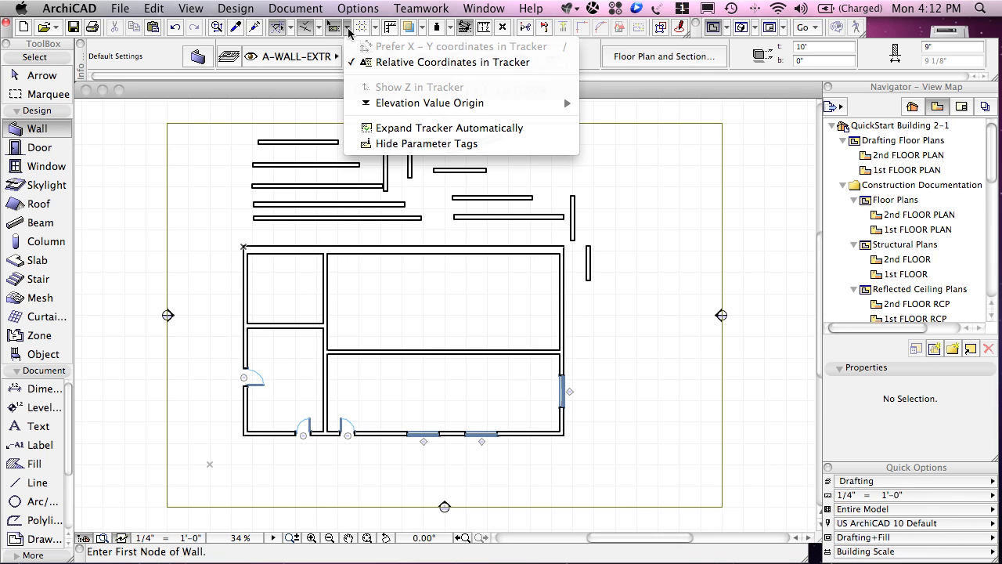
left_click(434, 62)
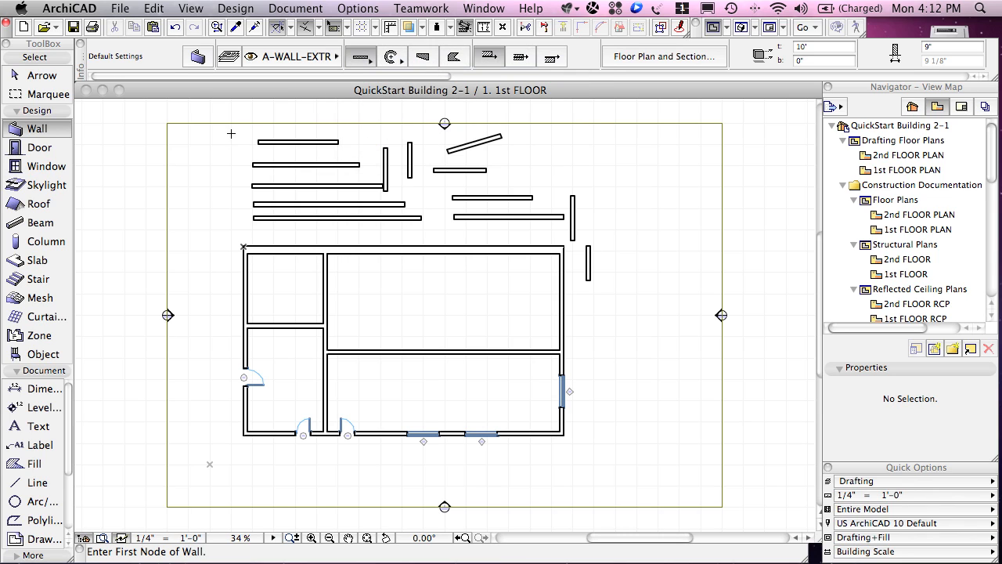
- Cancel a test wall near the top-left and toggle Relative Coordinates in the Tracker again
left_click(192, 135)
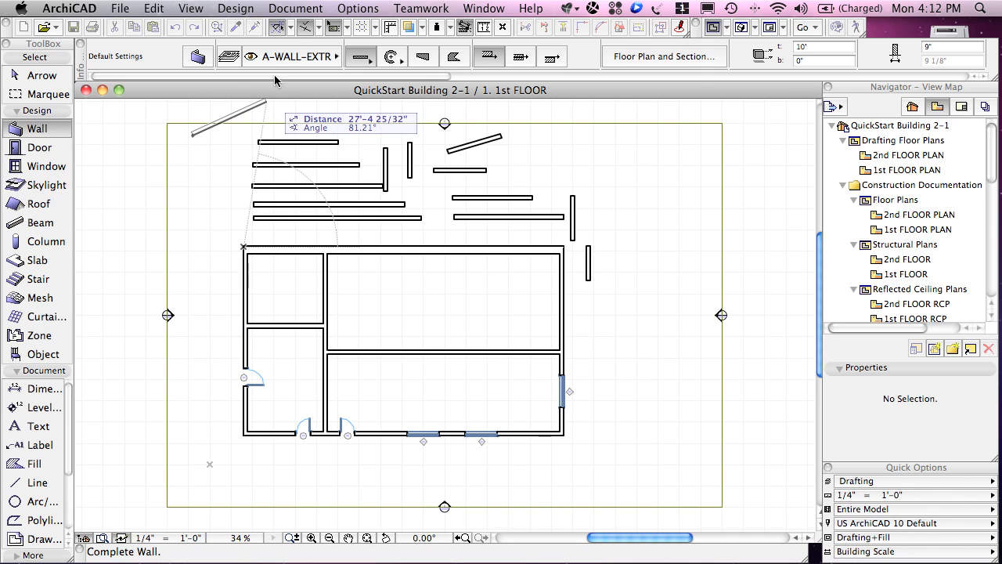
left_click(347, 27)
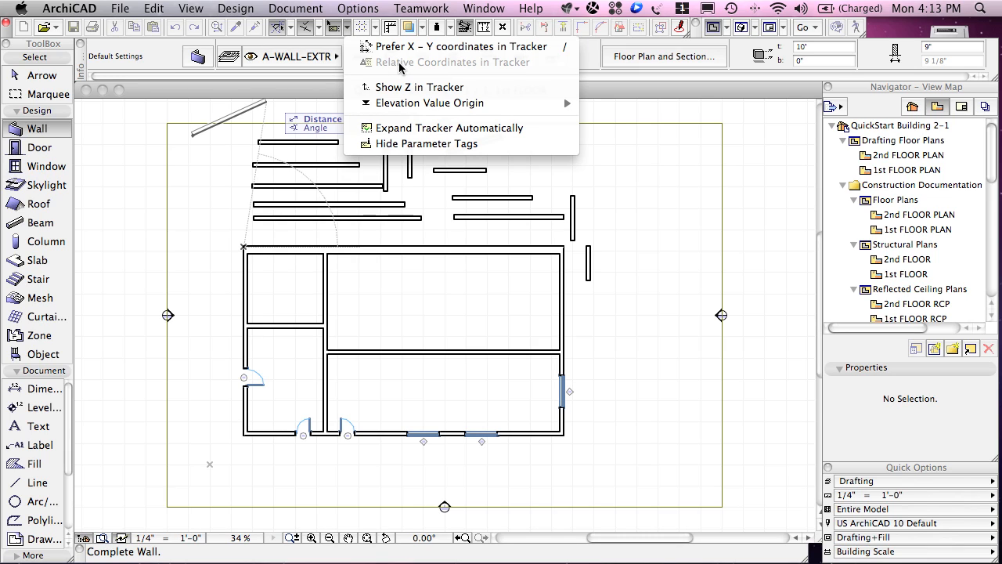
left_click(268, 112)
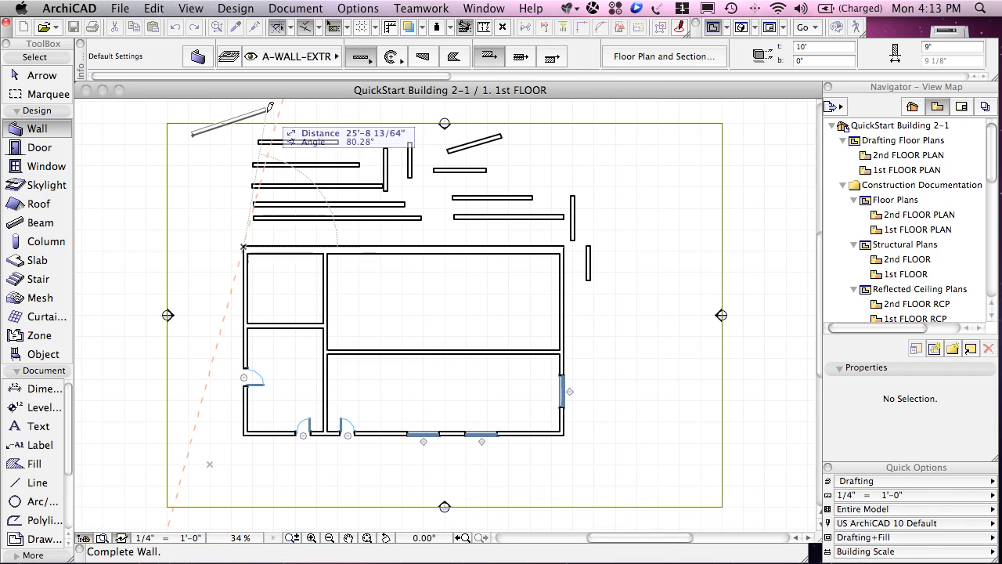
key("Escape")
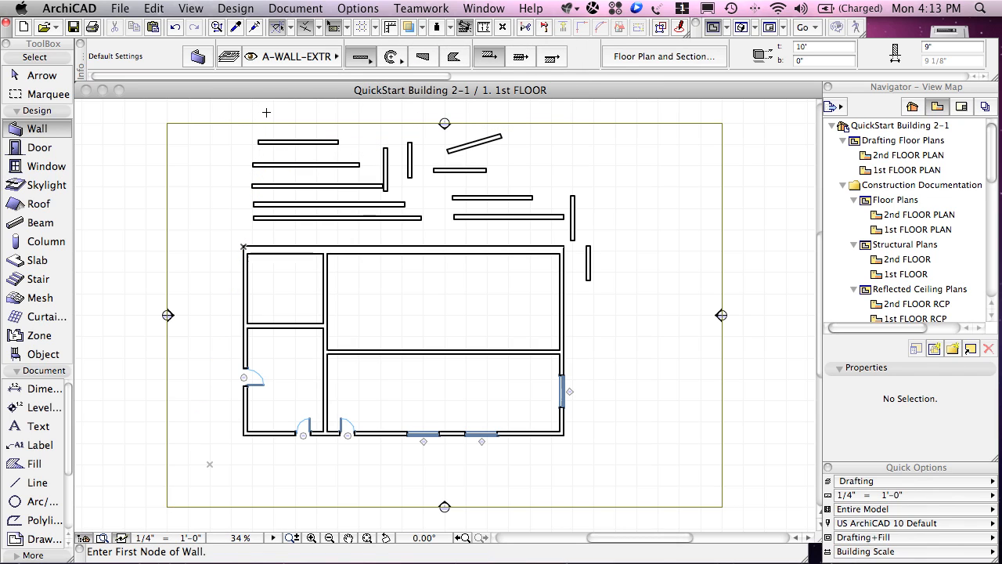
left_click(347, 27)
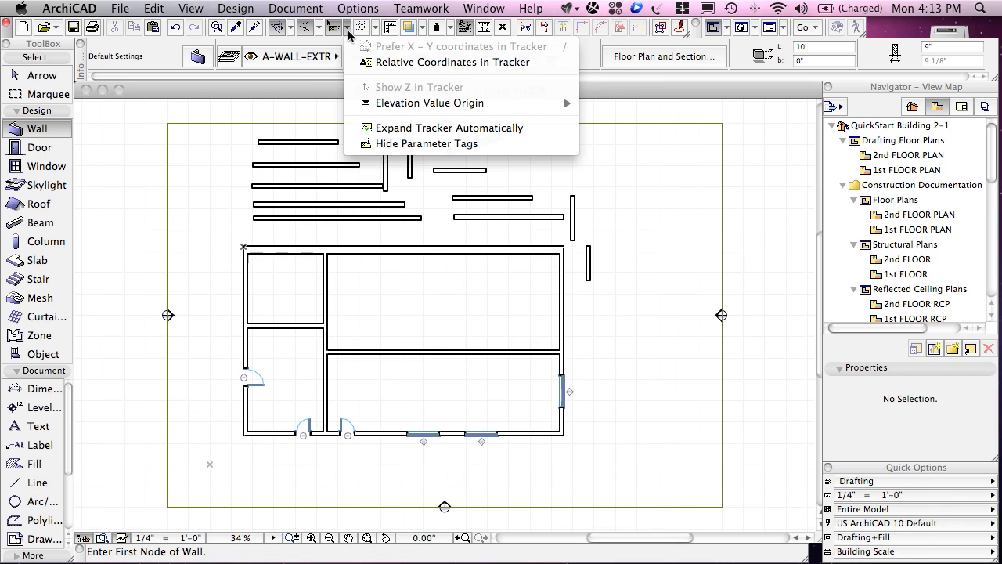
left_click(387, 66)
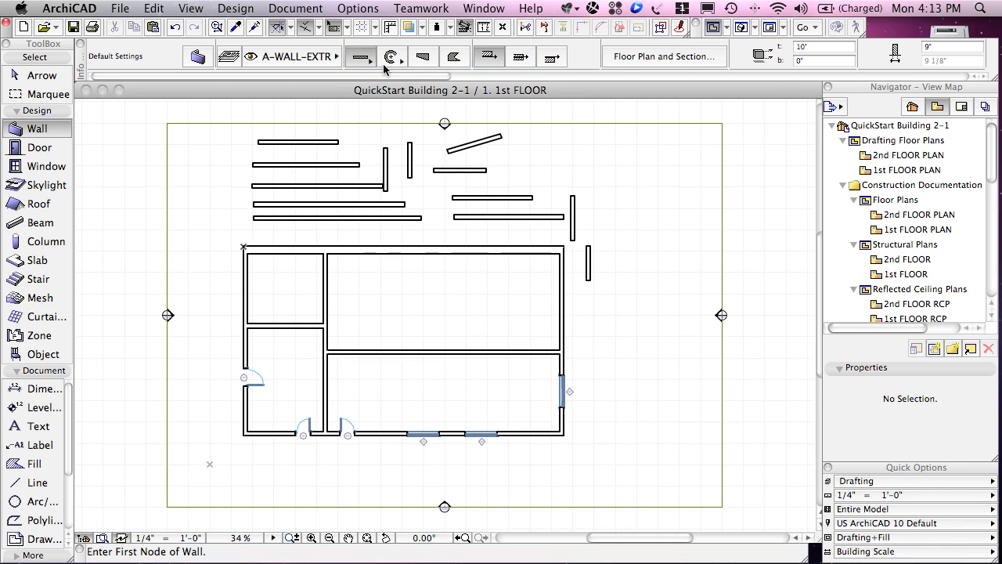
left_click(184, 156)
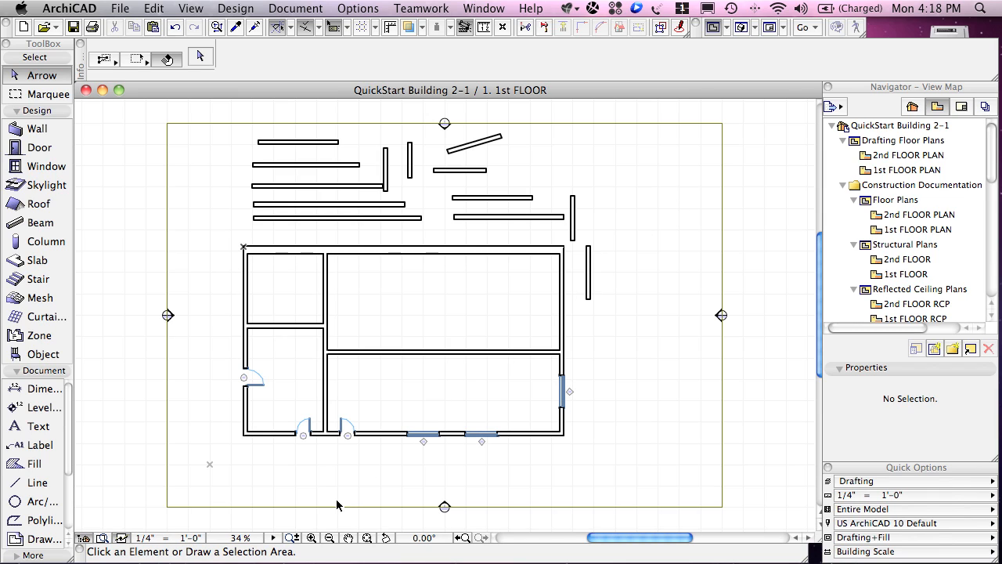
left_click(311, 538)
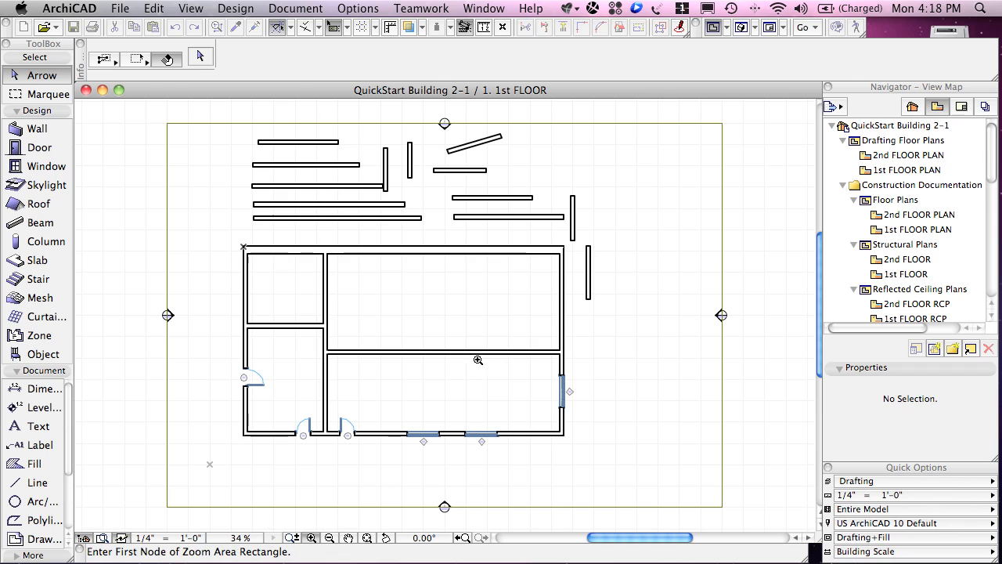
left_click(523, 184)
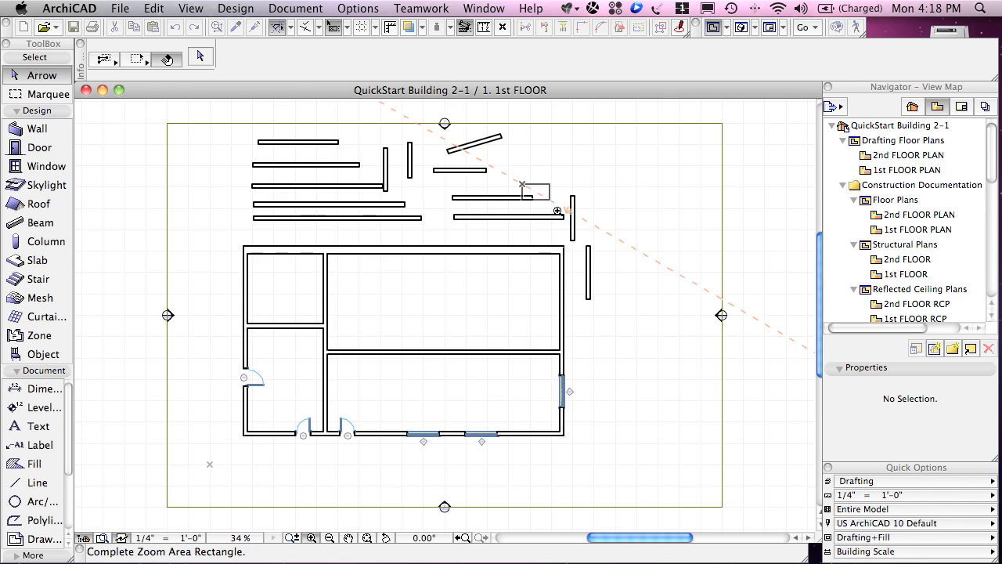
left_click(635, 317)
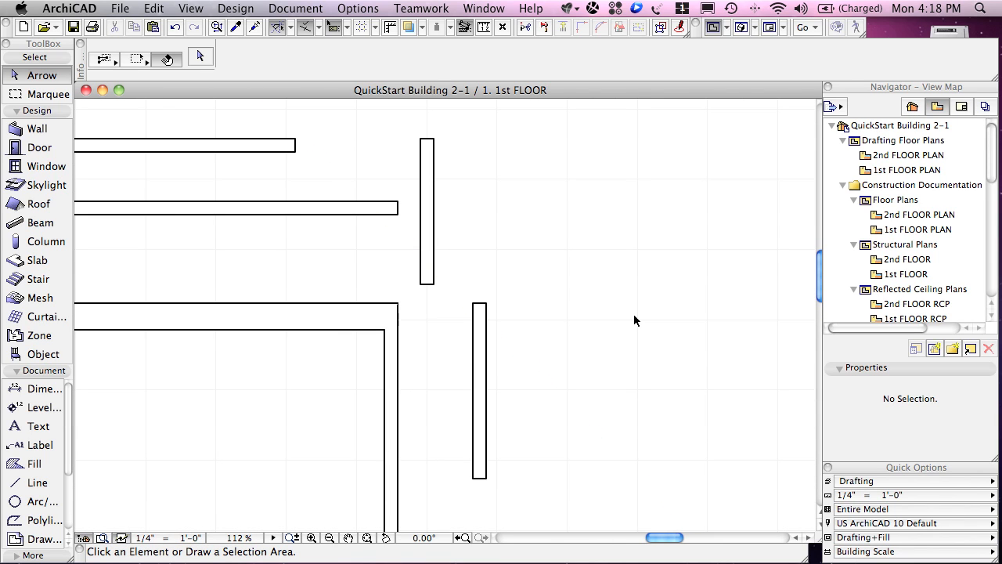
- Measure the upper vertical wall corner to corner, reading 8'-3 35/64" at 90.00°
left_click(433, 285)
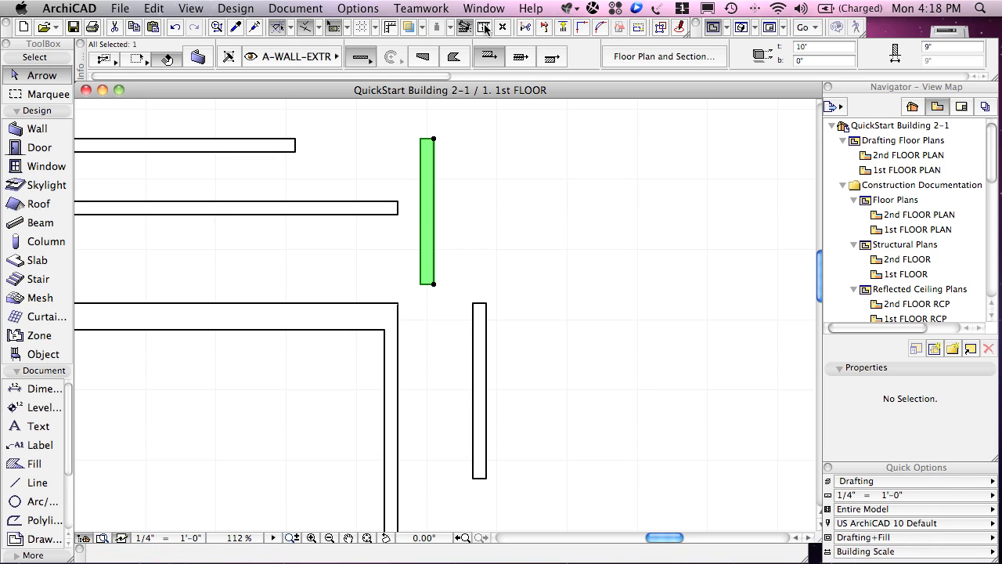
left_click(485, 27)
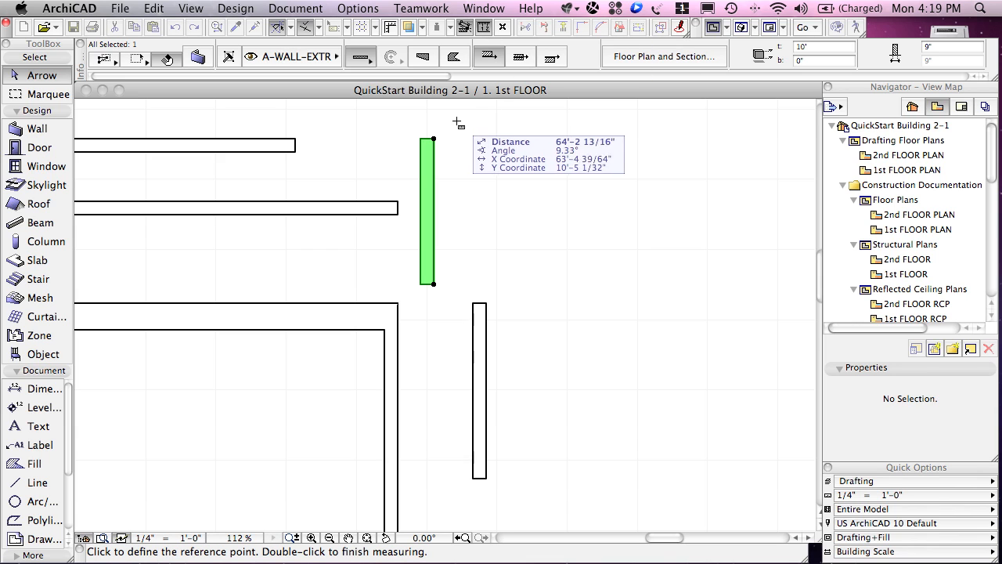
left_click(434, 138)
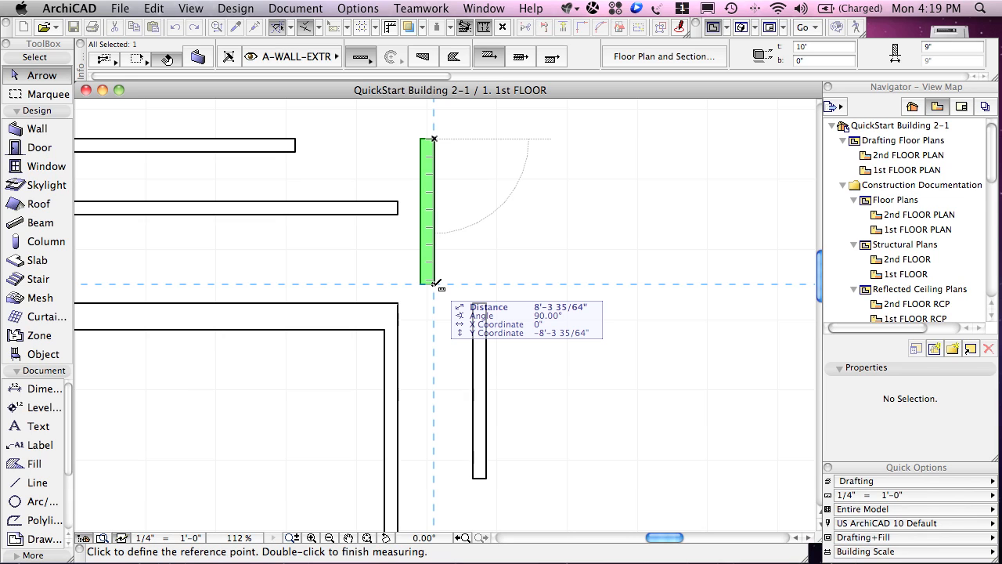
double_click(434, 284)
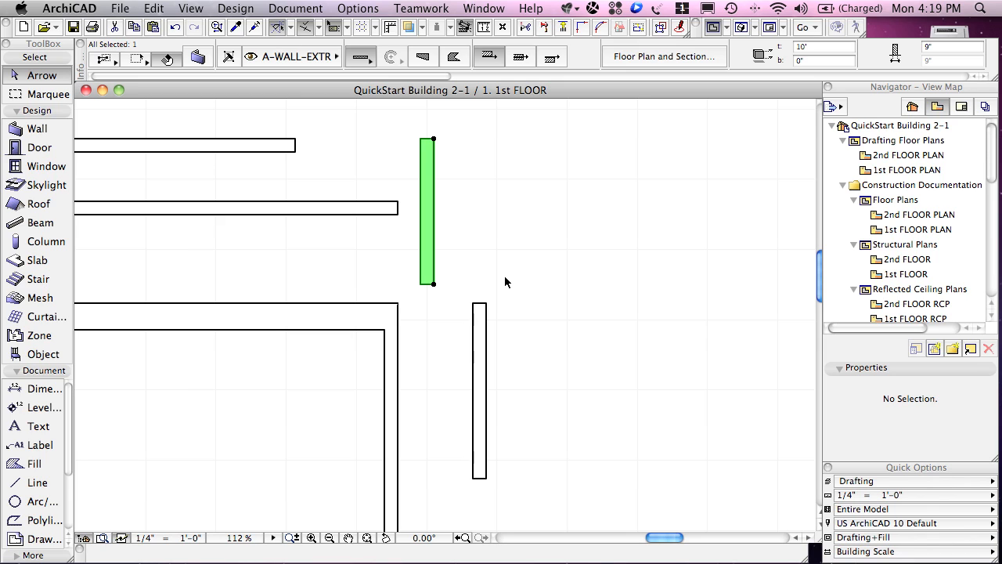
- Stretch the upper vertical wall's bottom end downward to a length of 9 feet
left_click(152, 8)
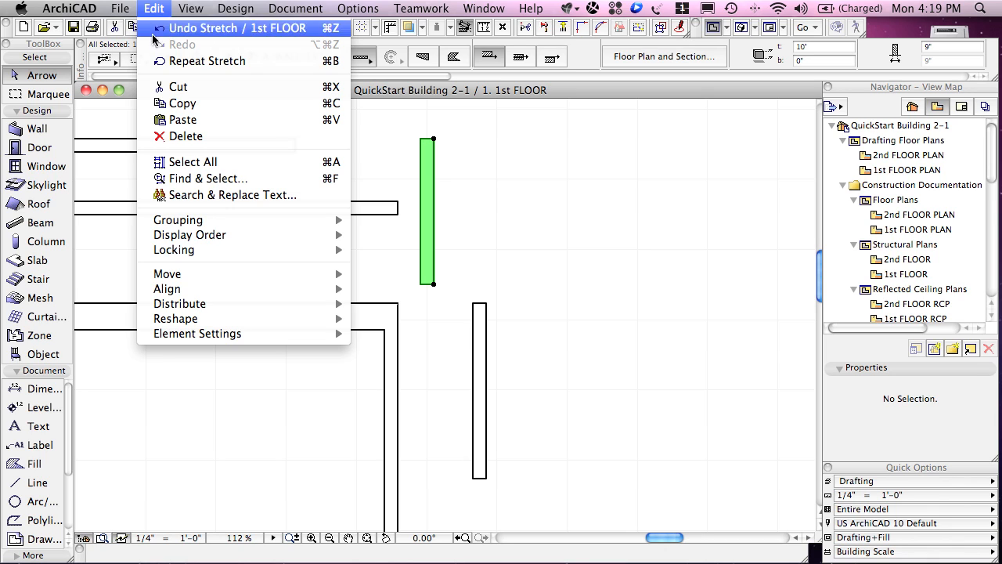
mouse_move(189, 277)
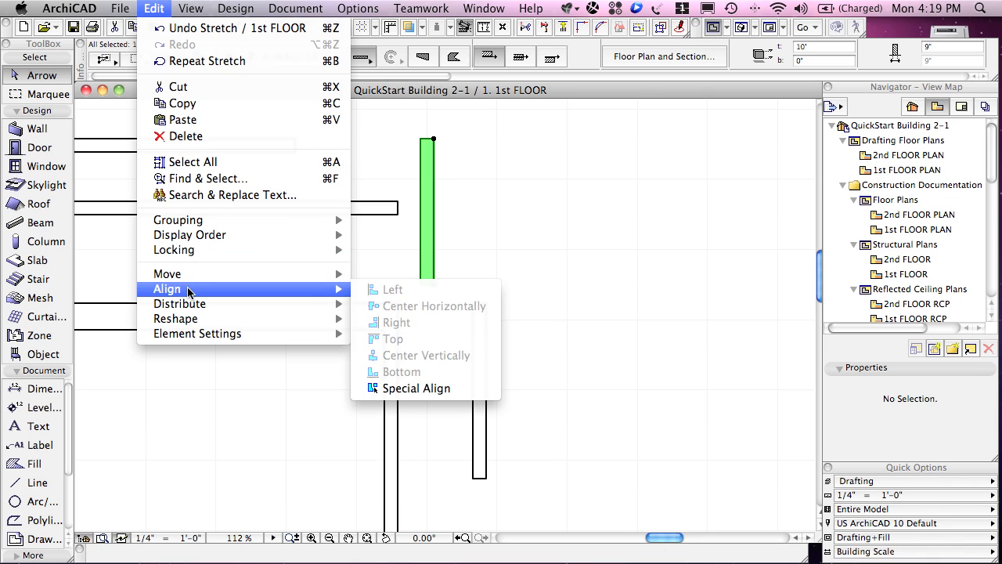
mouse_move(183, 321)
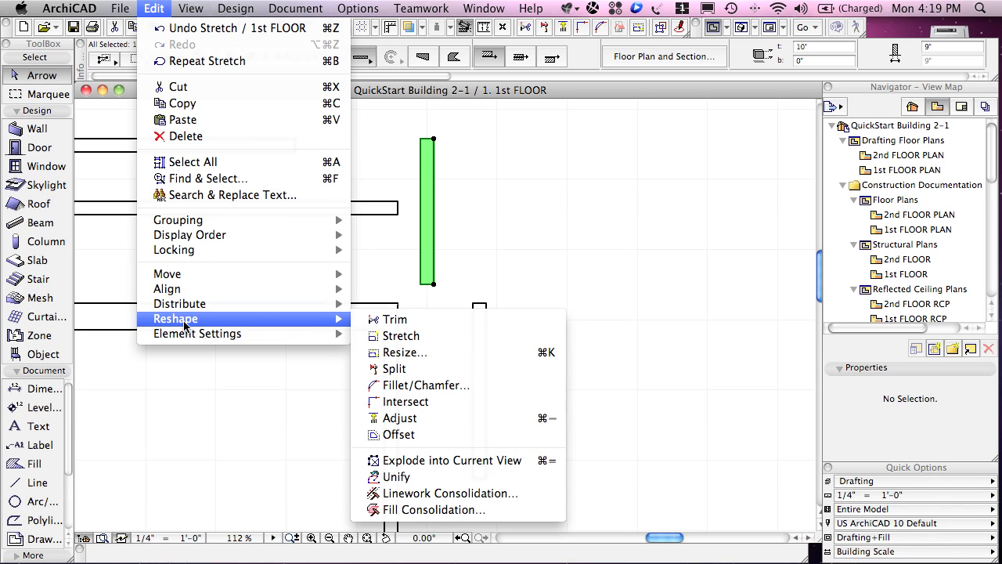
left_click(387, 337)
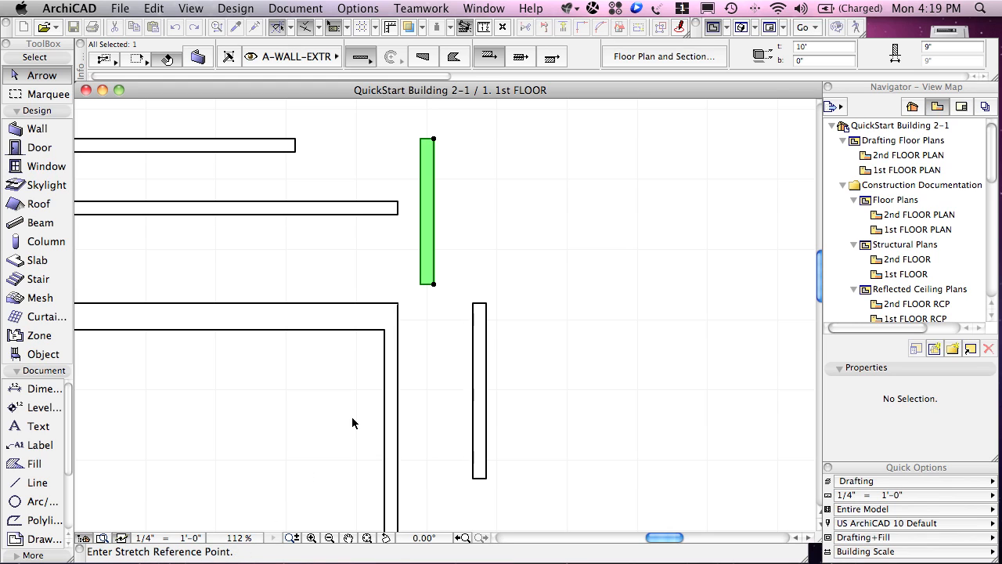
left_click(434, 285)
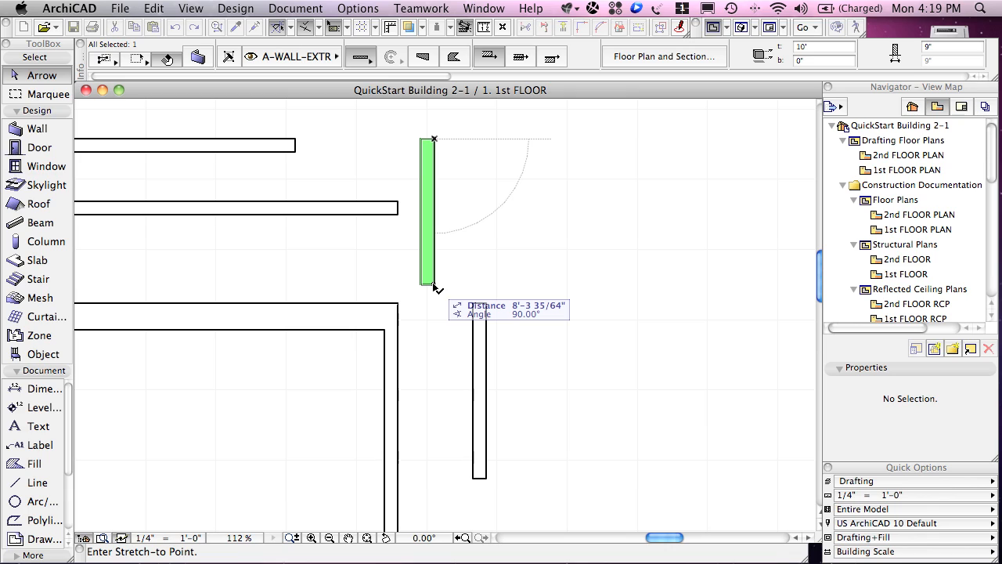
type("9")
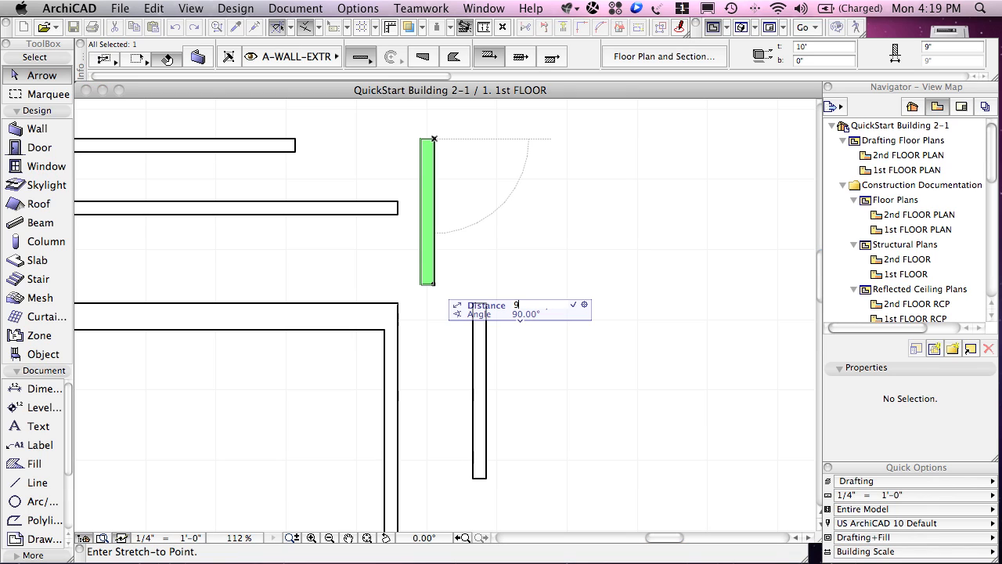
key("Return")
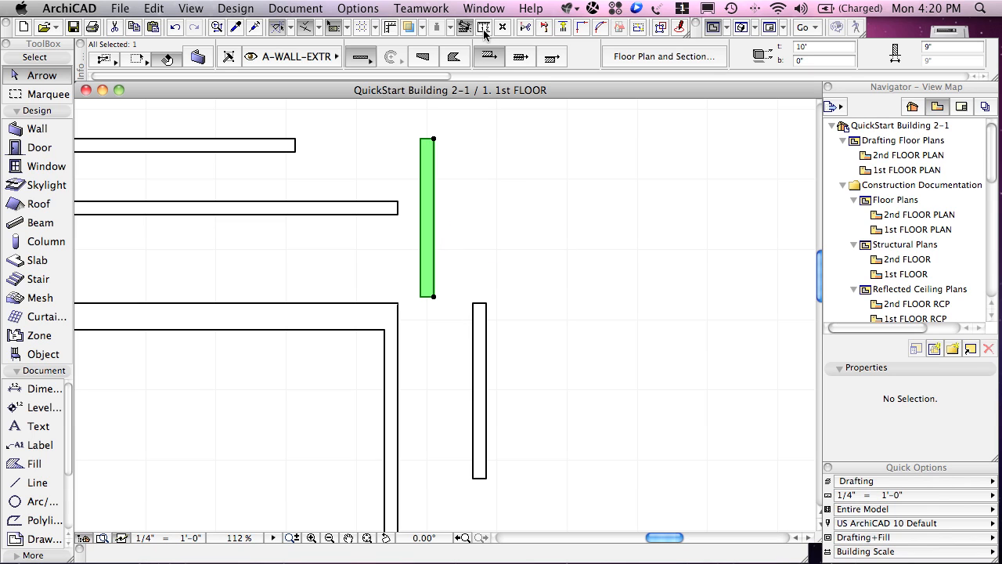
- Measure the stretched wall top to bottom to confirm it reads 9' at 90.00°
left_click(484, 29)
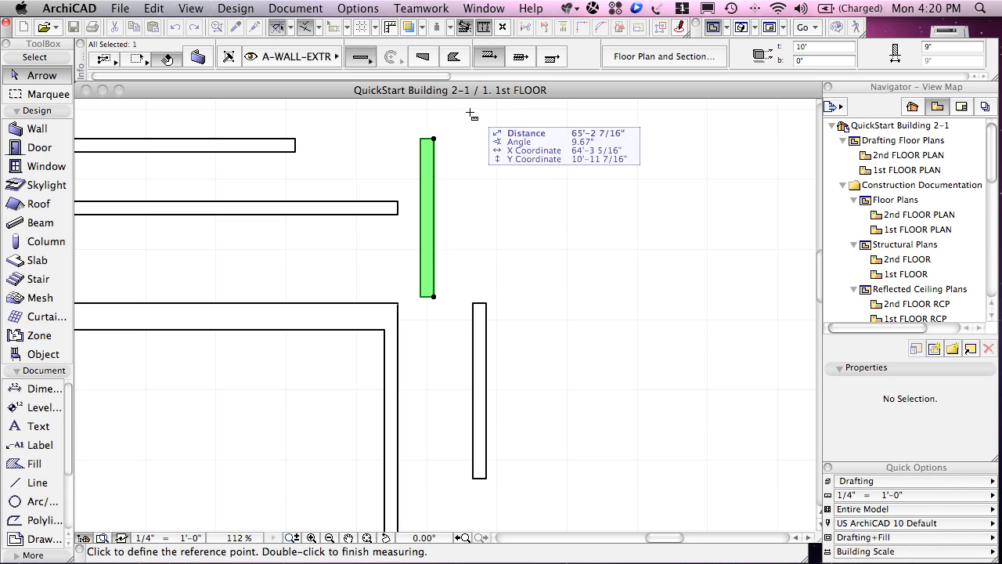
left_click(435, 139)
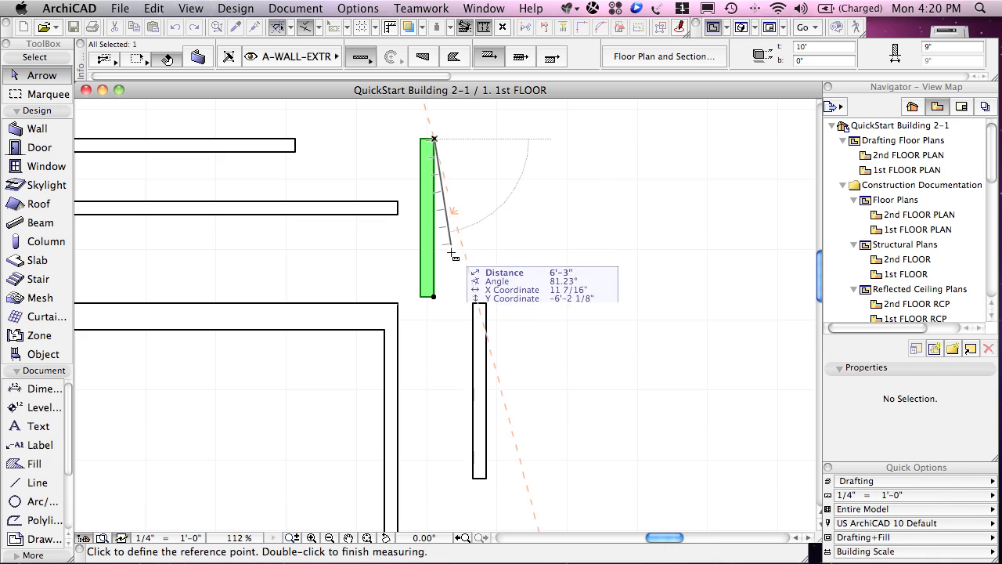
double_click(434, 296)
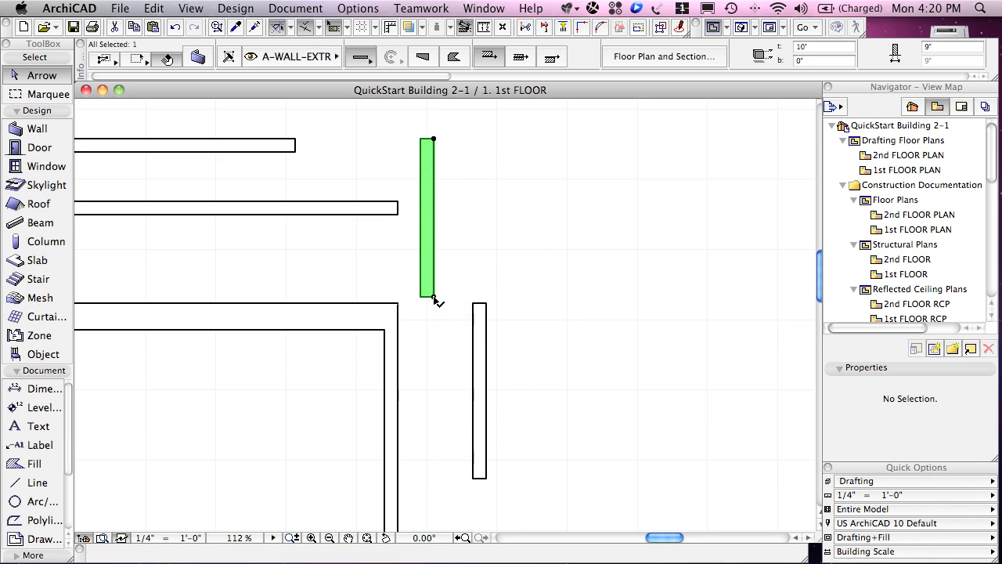
- Stretch the lower vertical wall's top end upward to a length of 12'-6"
left_click(487, 305)
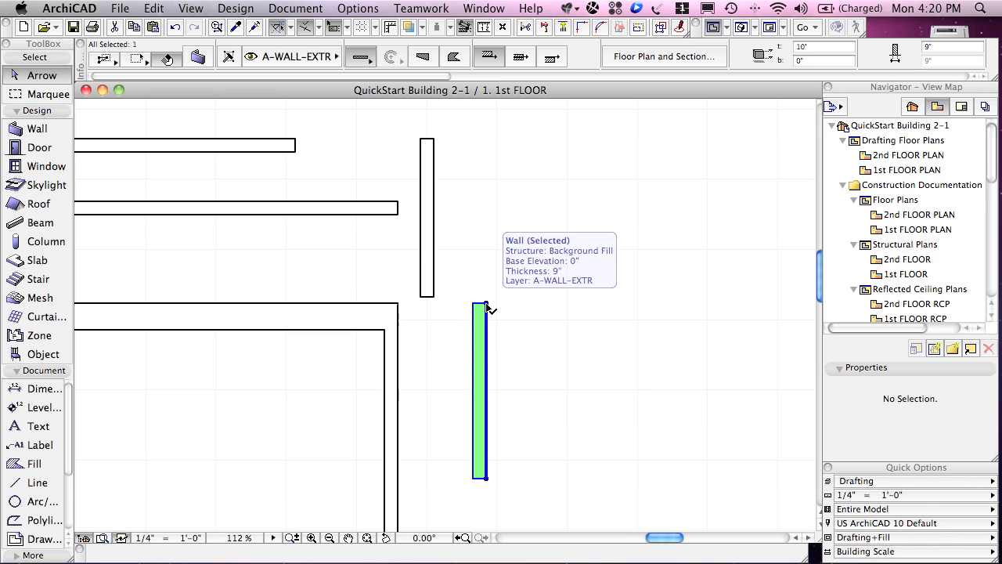
left_click(486, 304)
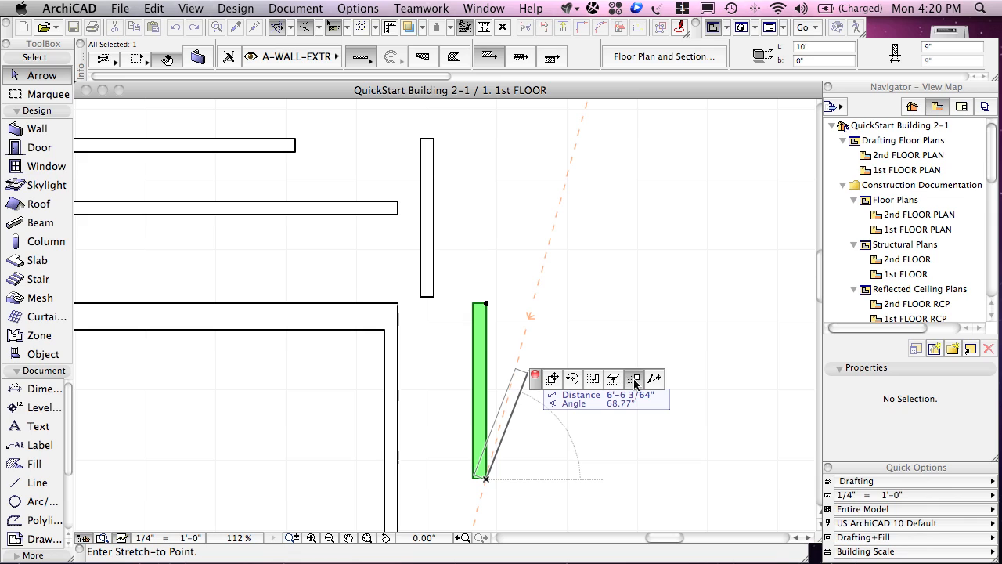
left_click(553, 378)
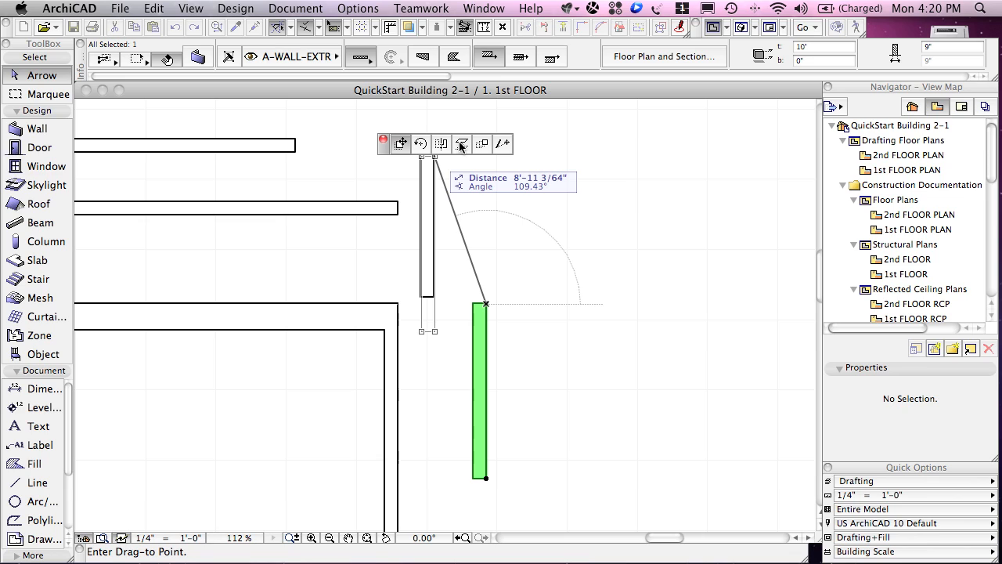
left_click(505, 145)
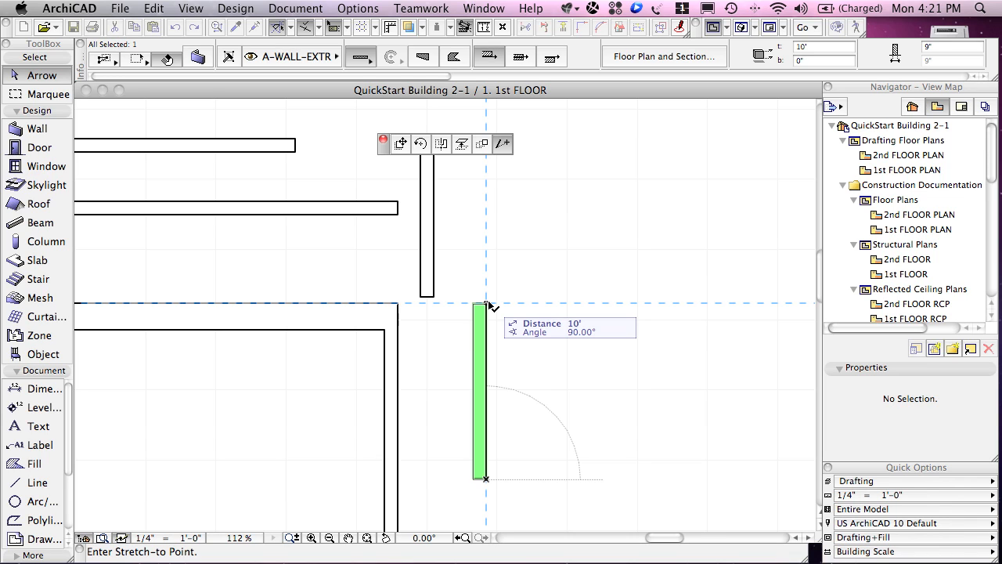
type("12")
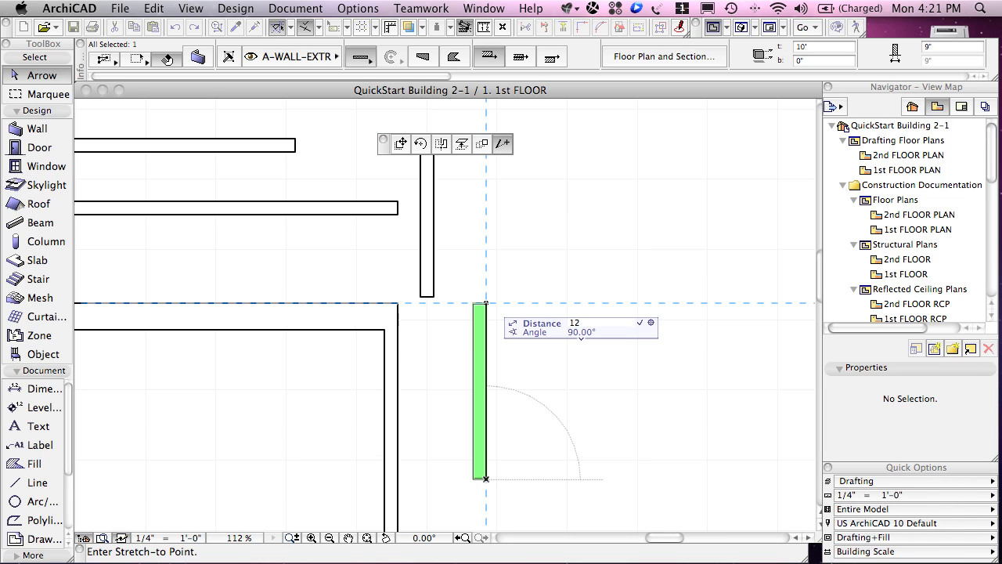
type("'6")
key("Return")
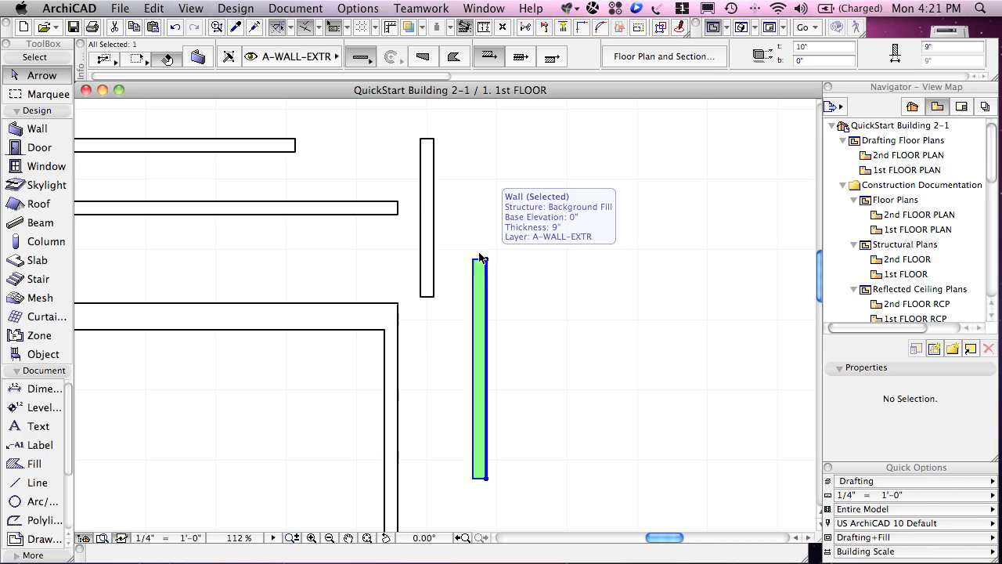
- Stretch the top horizontal wall's right end rightward to a length of 20 feet
left_click(296, 137)
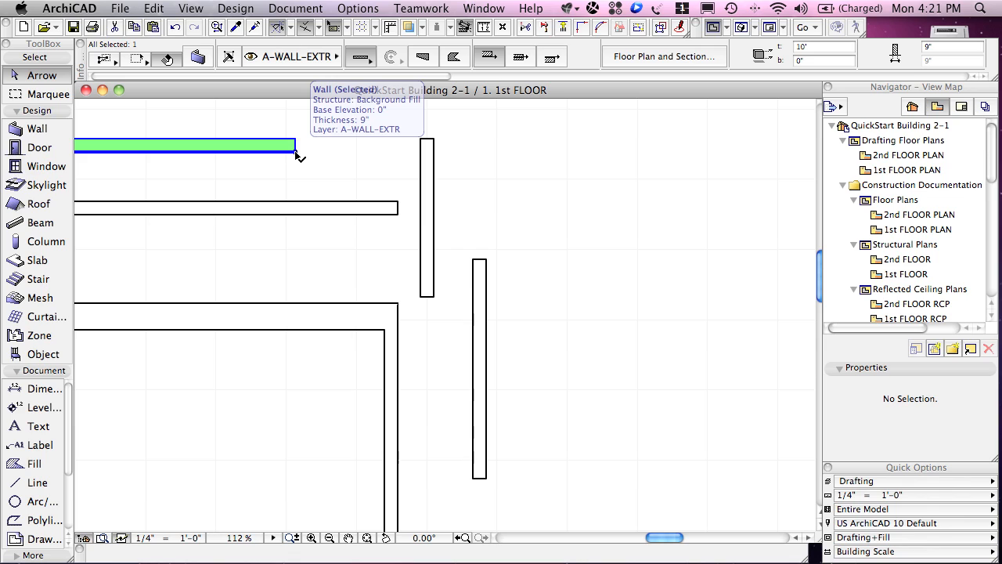
left_click(296, 154)
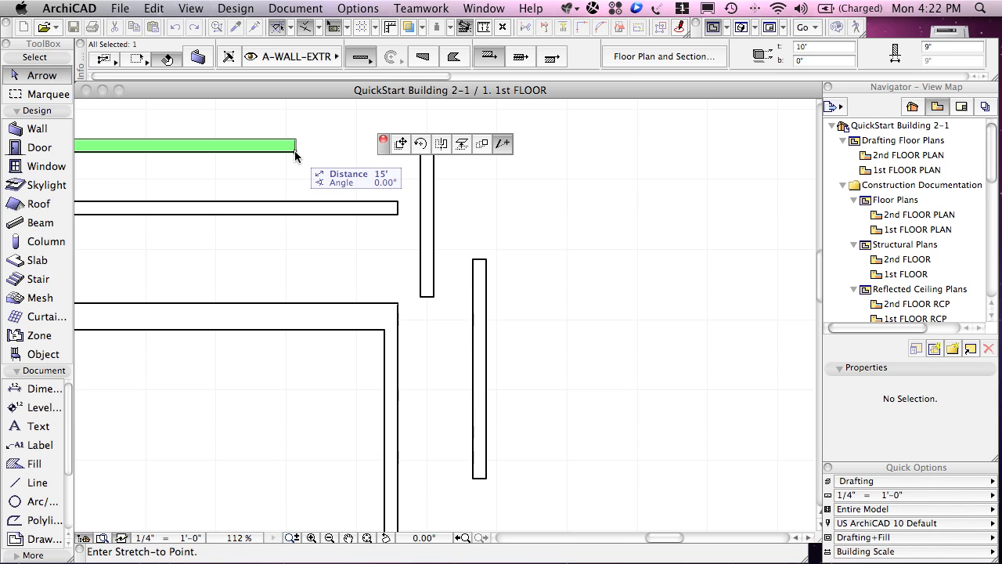
type("20")
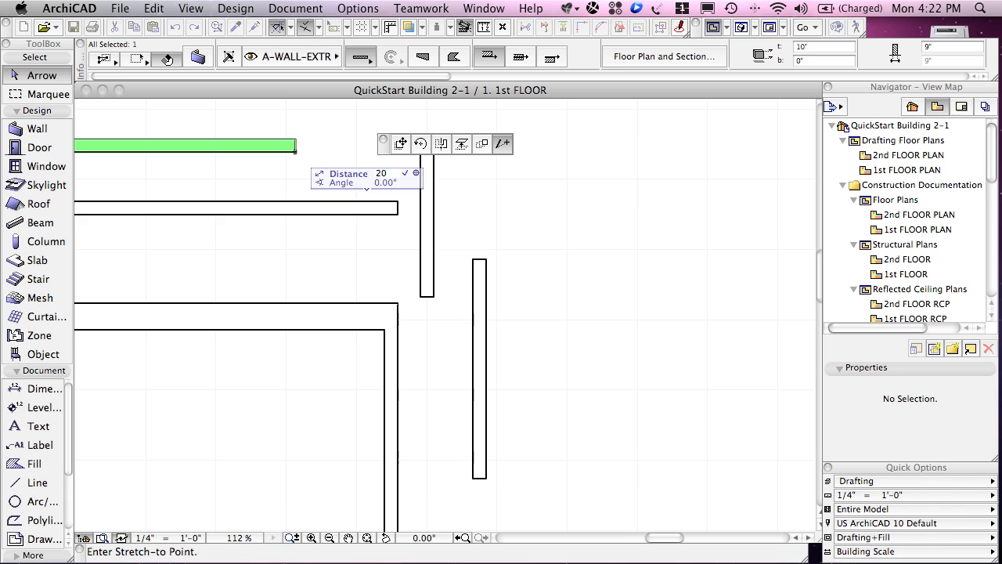
key("Return")
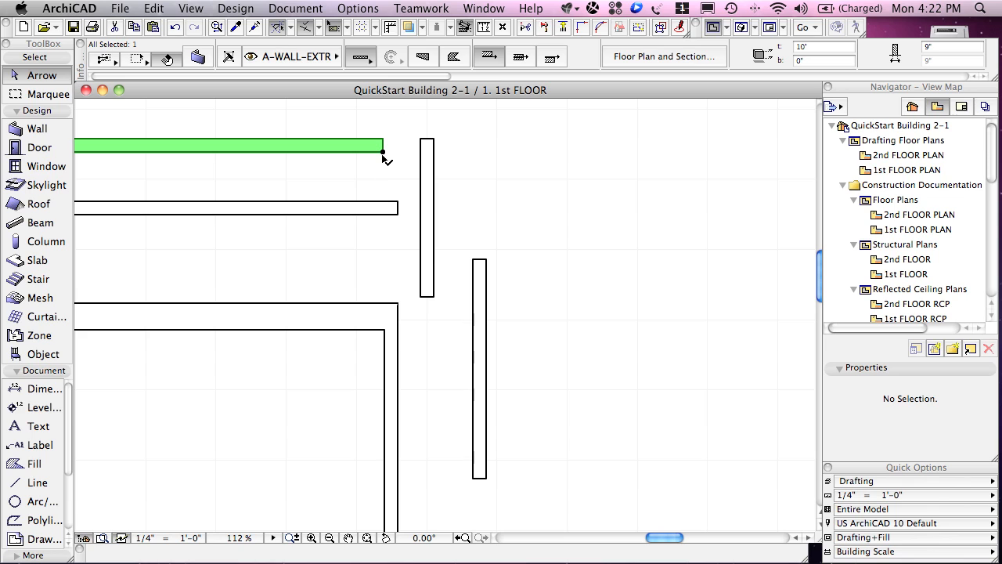
- Stretch the top wall's right end to align with the lower vertical wall's right face, then deselect
left_click(383, 152)
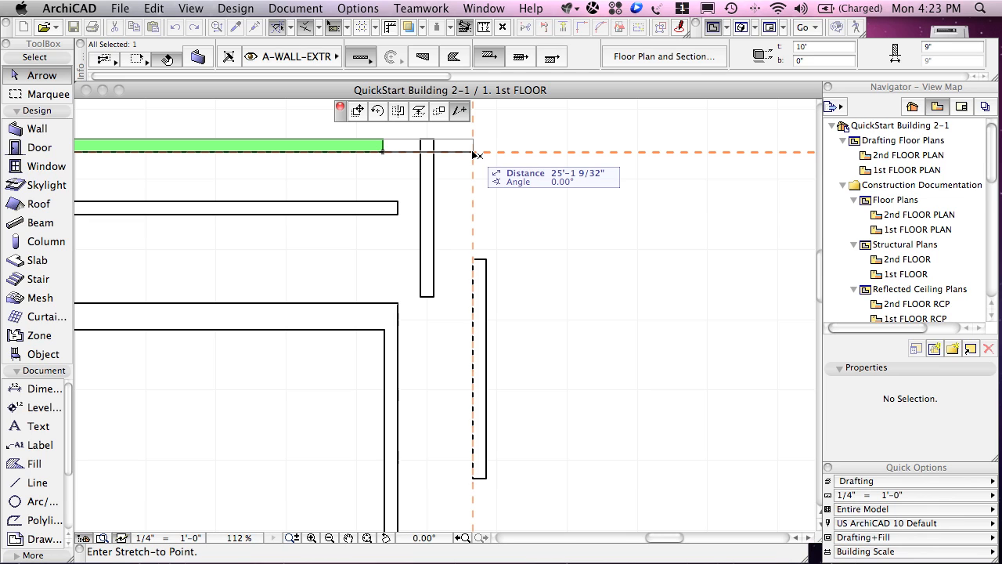
left_click(474, 153)
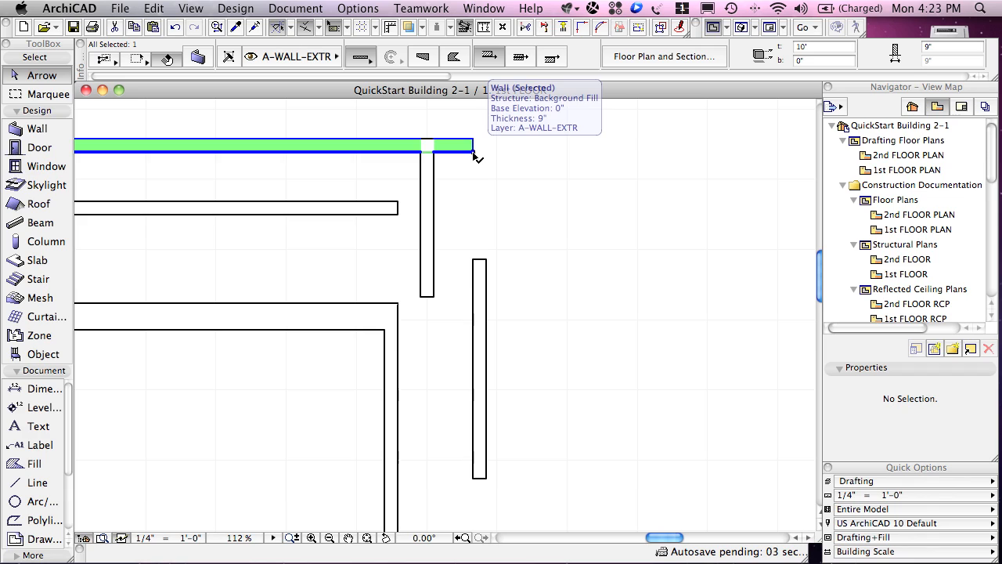
left_click(462, 176)
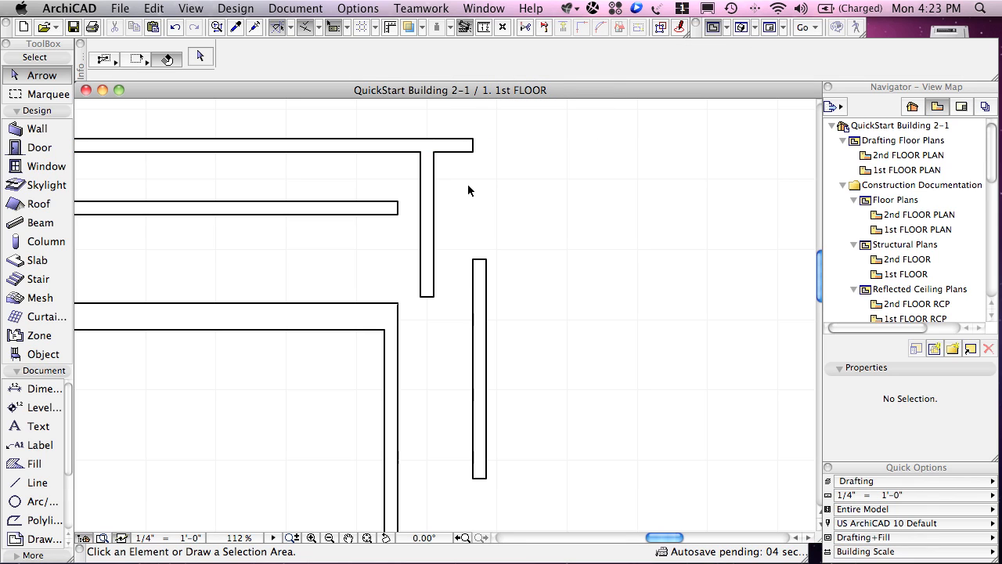